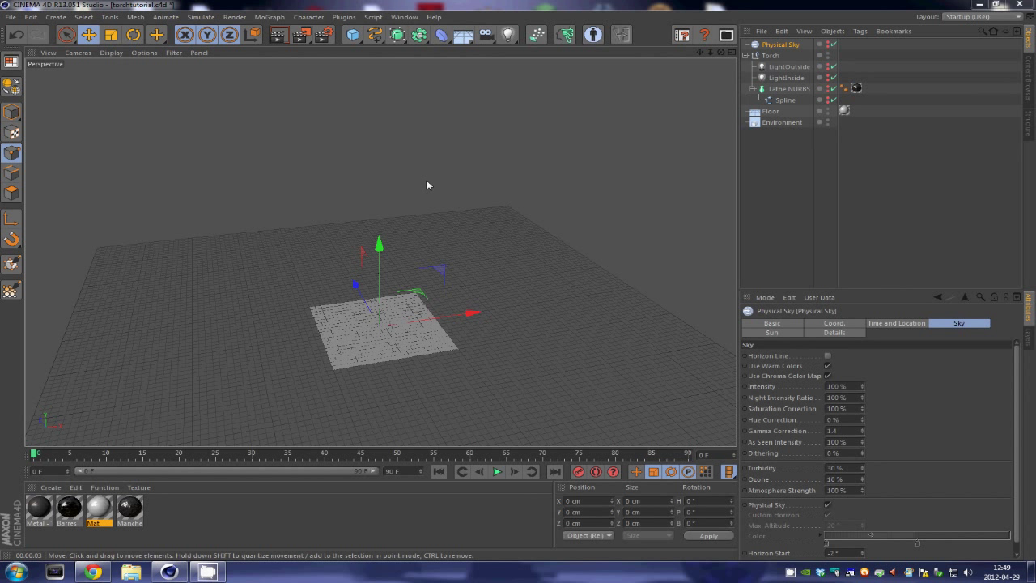
Make the Lathe NURBS torch handle visible and render the view to preview it.
{"action": "left_click", "coordinate": [832, 89]}
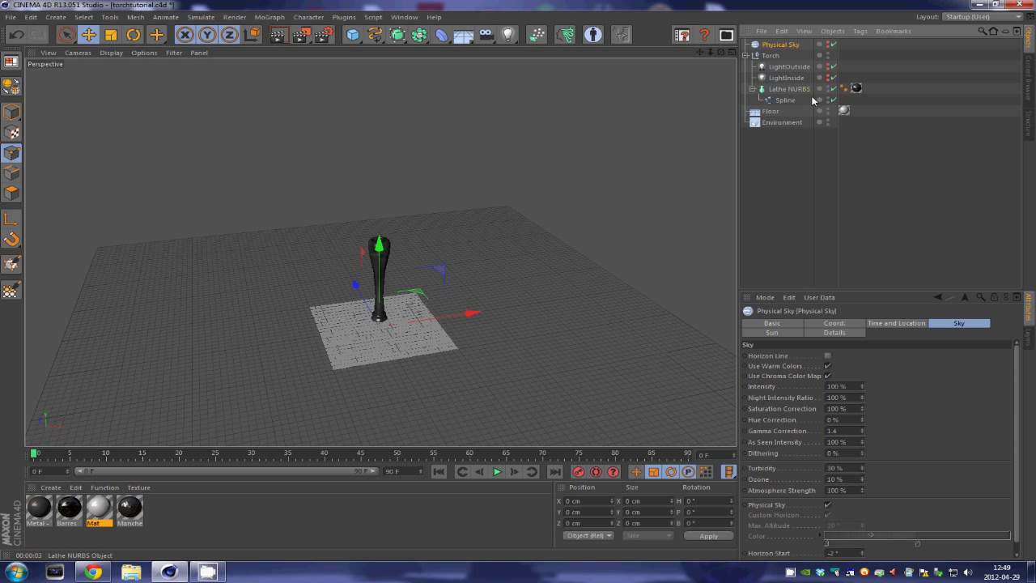
{"action": "key", "text": "ctrl+r"}
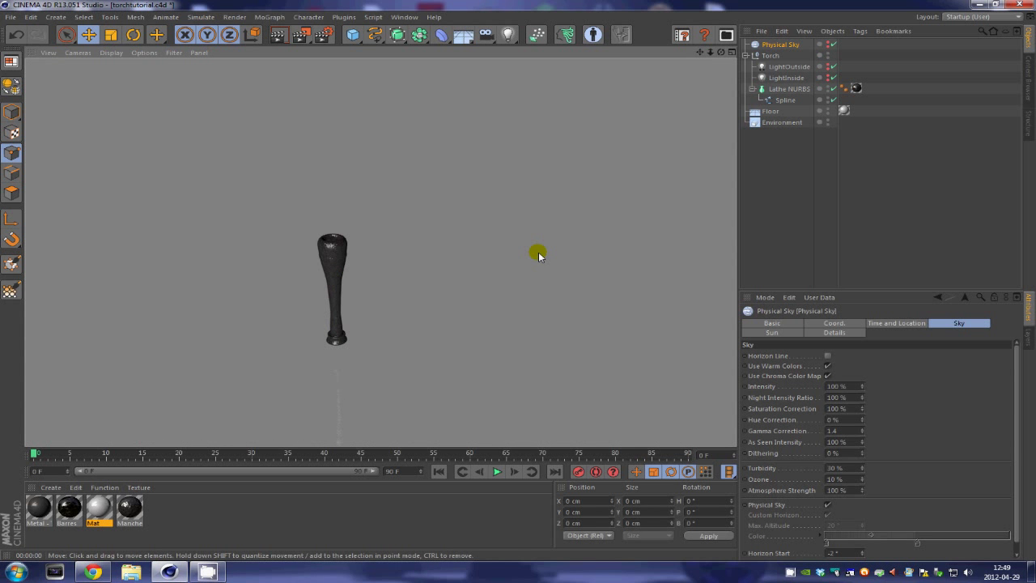
{"action": "left_click", "coordinate": [520, 280]}
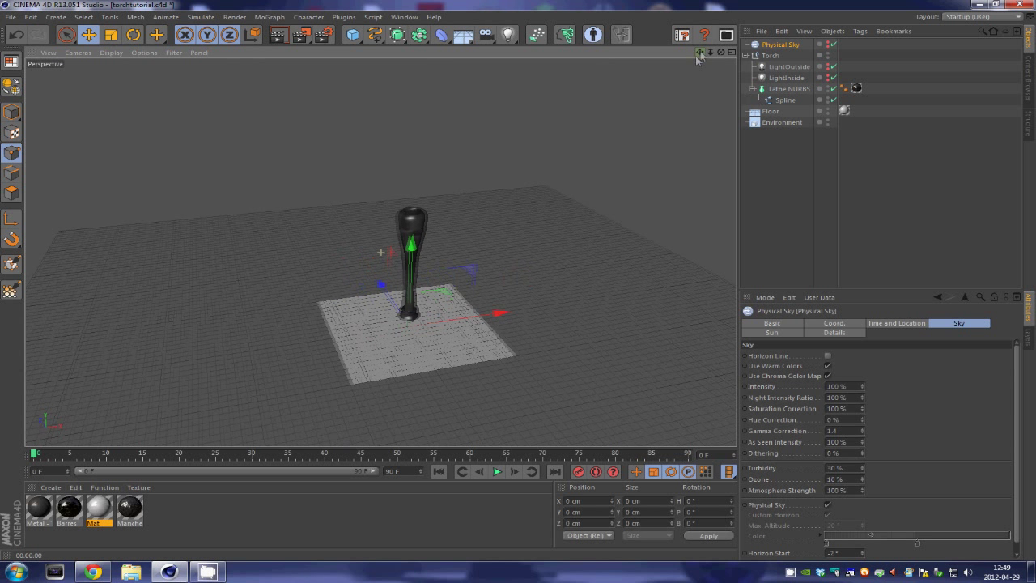
{"action": "key", "text": "ctrl+r"}
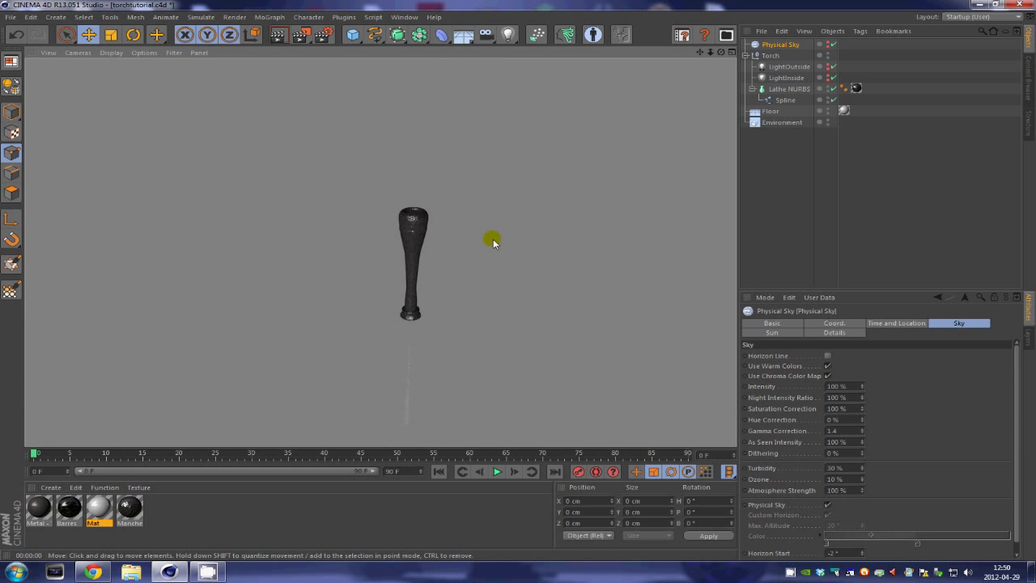
Make LightInside and LightOutside visible and render the view to preview the torch's lighting.
{"action": "left_click", "coordinate": [828, 79]}
{"action": "left_click", "coordinate": [828, 68]}
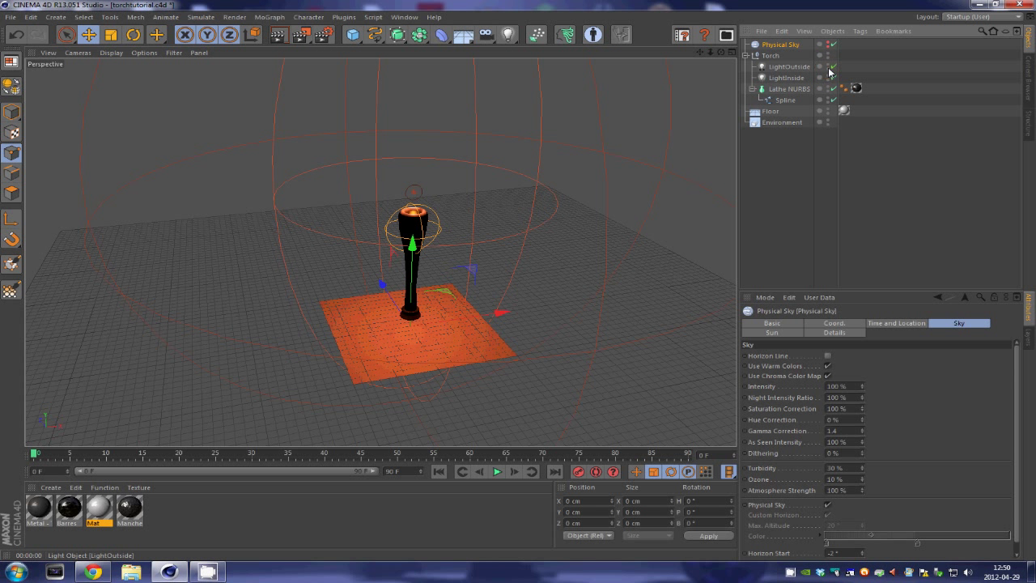
{"action": "middle_click_drag", "start_coordinate": [518, 280], "coordinate": [459, 272], "text": "alt"}
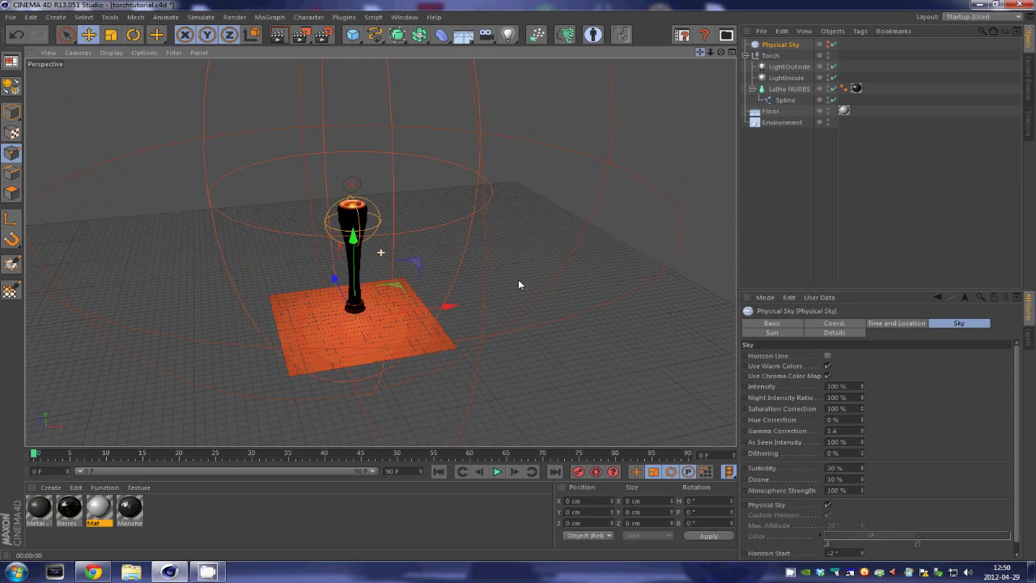
{"action": "right_click_drag", "start_coordinate": [671, 124], "coordinate": [638, 170], "text": "alt"}
{"action": "key", "text": "ctrl+r"}
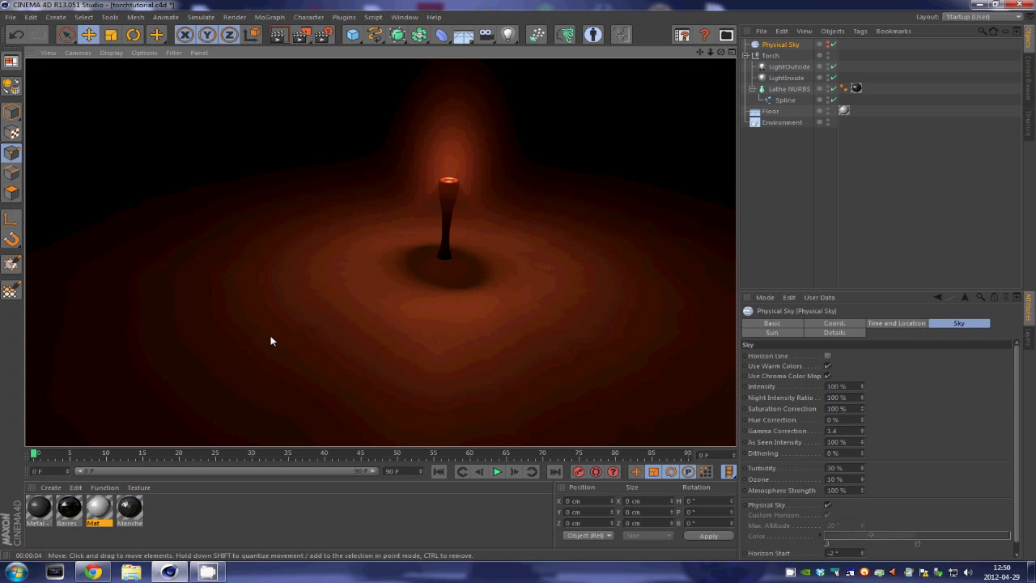
{"action": "left_click_drag", "start_coordinate": [700, 53], "coordinate": [653, 104]}
{"action": "key", "text": "ctrl+r"}
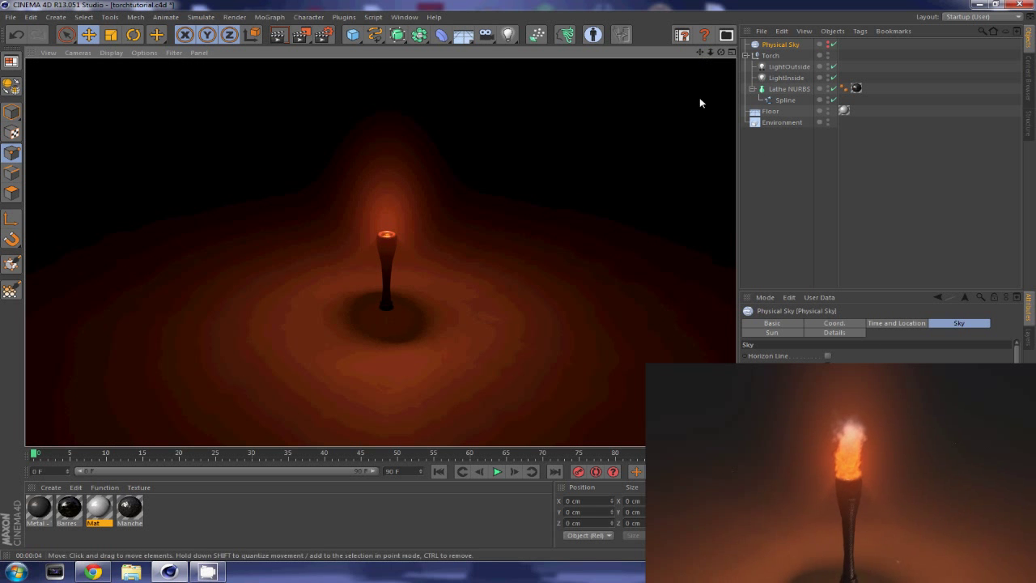
Make the Physical Sky visible and render the torch scene from different angles to preview it.
{"action": "left_click", "coordinate": [827, 45]}
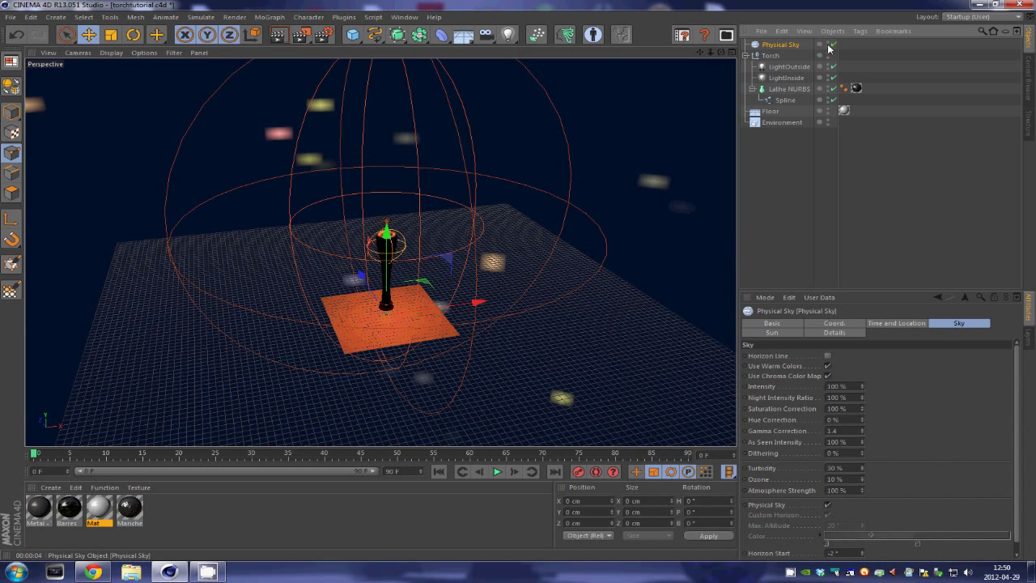
{"action": "key", "text": "ctrl+r"}
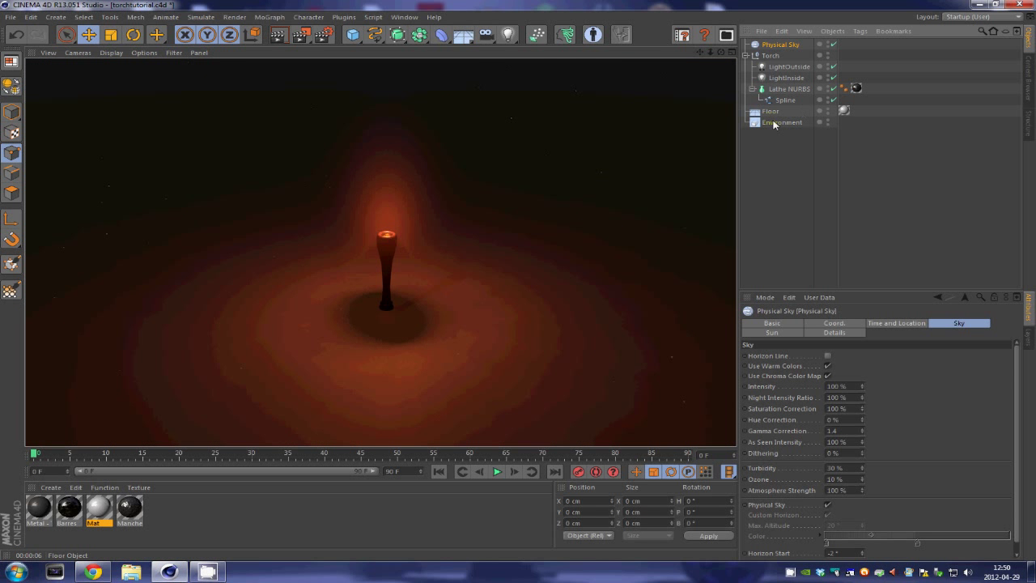
{"action": "left_click", "coordinate": [671, 106]}
{"action": "mouse_move", "coordinate": [720, 52]}
{"action": "left_mouse_down"}
{"action": "mouse_move", "coordinate": [516, 287]}
{"action": "mouse_move", "coordinate": [724, 52]}
{"action": "left_mouse_up"}
{"action": "key", "text": "ctrl+r"}
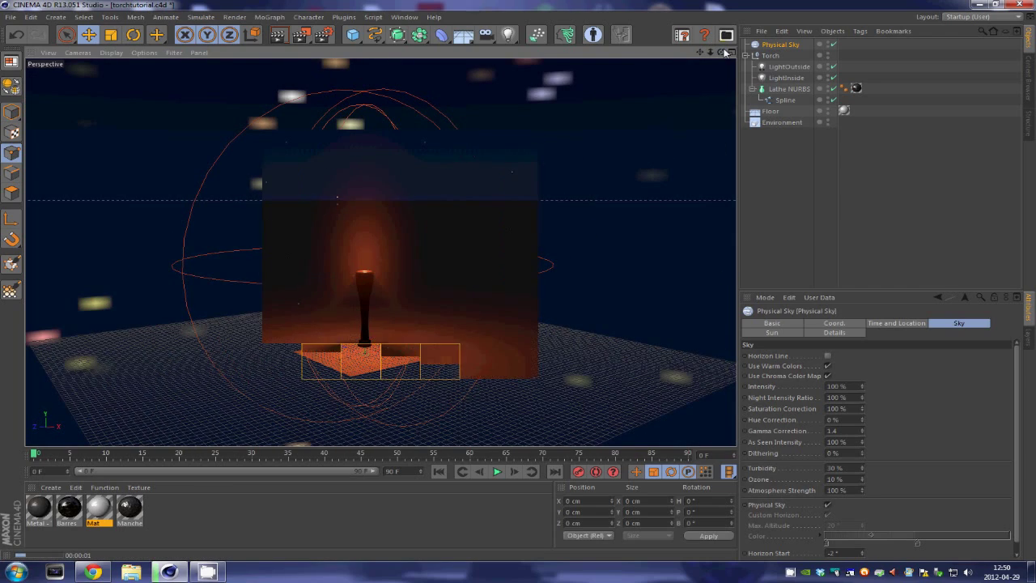
{"action": "mouse_move", "coordinate": [721, 52]}
{"action": "left_mouse_down"}
{"action": "mouse_move", "coordinate": [521, 284]}
{"action": "mouse_move", "coordinate": [380, 252]}
{"action": "mouse_move", "coordinate": [701, 52]}
{"action": "left_mouse_up"}
{"action": "scroll", "coordinate": [598, 236], "scroll_direction": "up", "scroll_amount": 3}
{"action": "scroll", "coordinate": [596, 237], "scroll_direction": "up", "scroll_amount": 1}
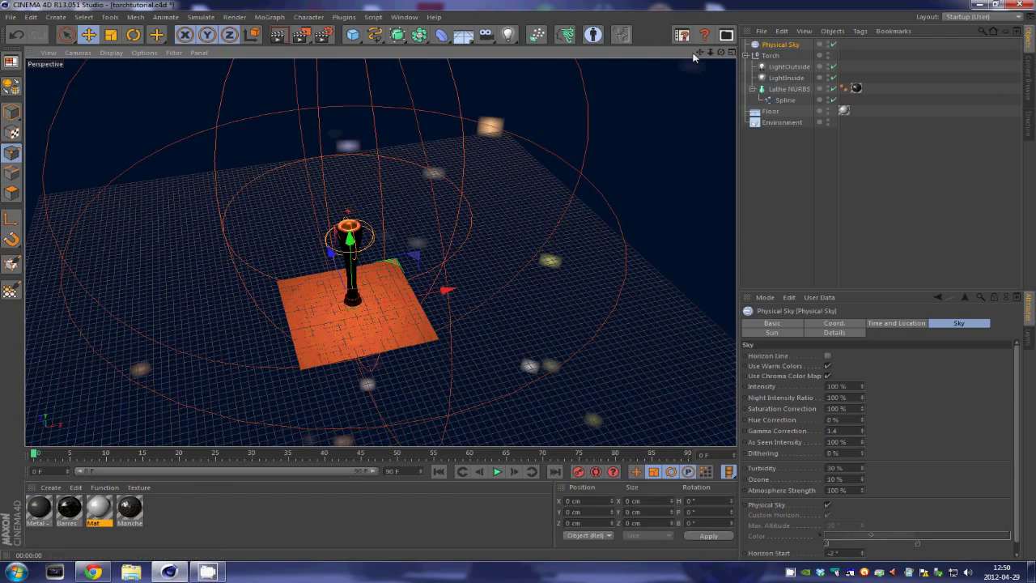
{"action": "left_click_drag", "start_coordinate": [705, 54], "coordinate": [518, 283]}
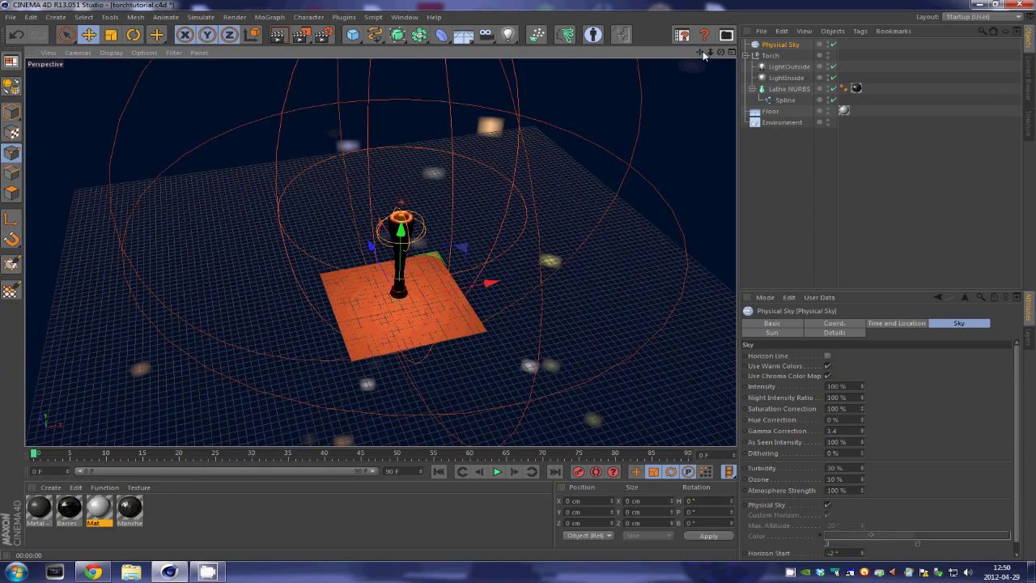
Create a new PyroCluster shader material.
{"action": "left_click", "coordinate": [764, 176]}
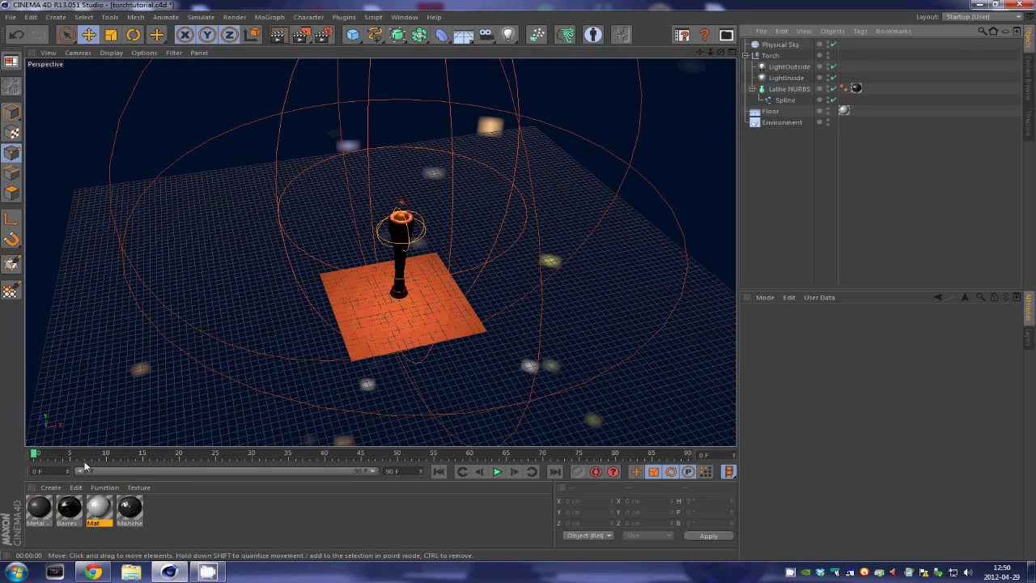
{"action": "left_click", "coordinate": [49, 488]}
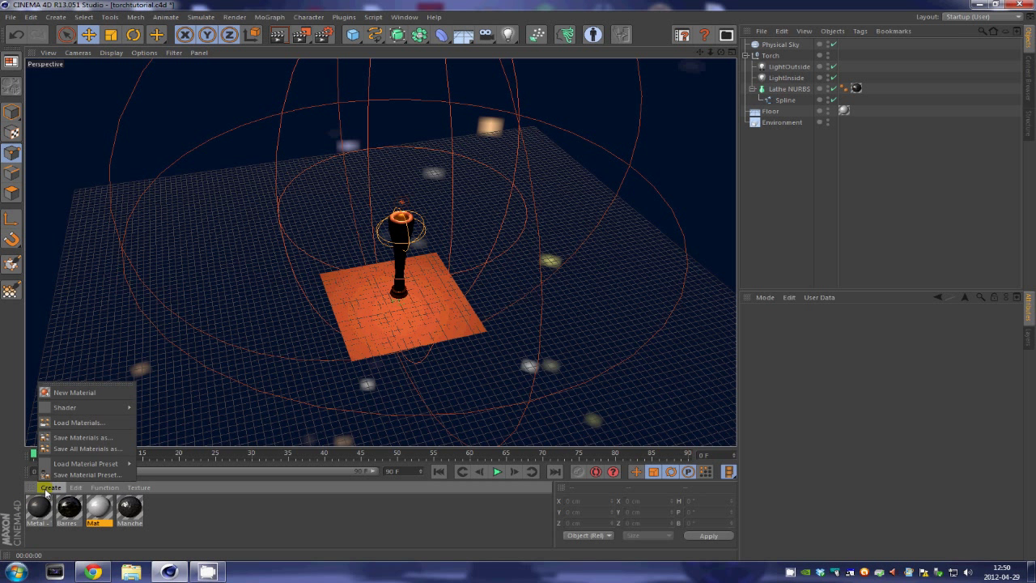
{"action": "mouse_move", "coordinate": [69, 407]}
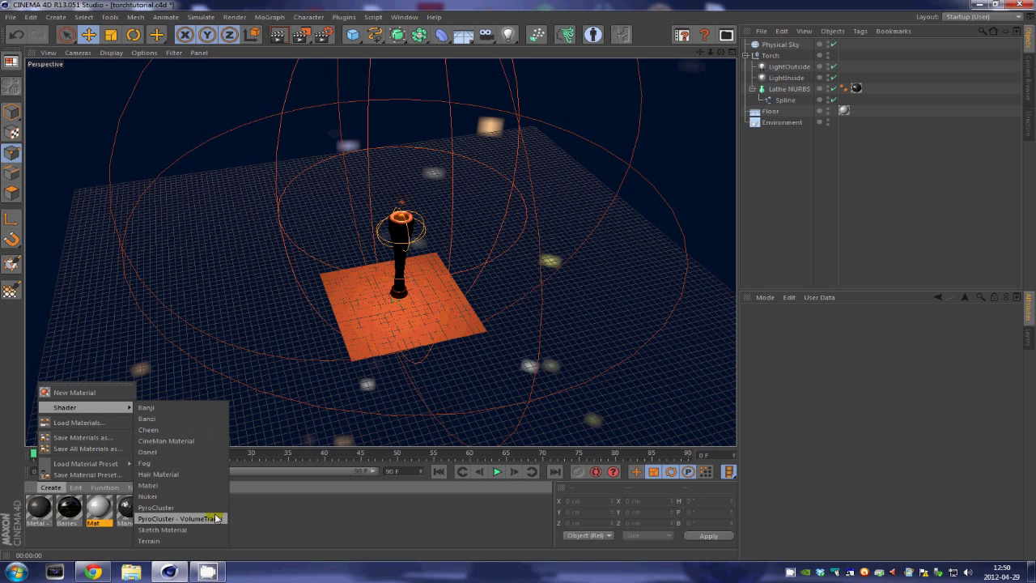
{"action": "left_click", "coordinate": [188, 508]}
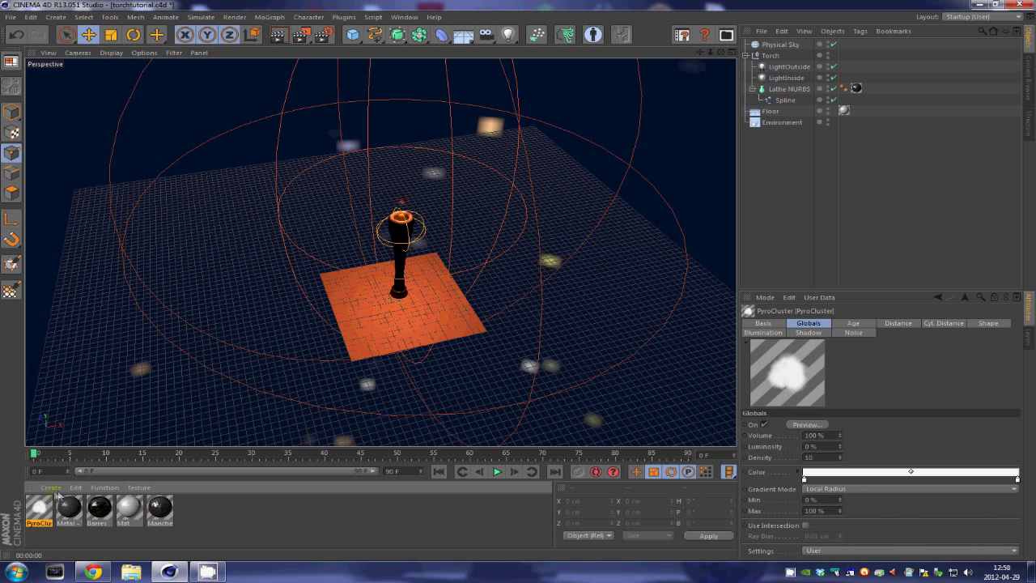
Create a PyroCluster - VolumeTracer material and apply it to the Environment object.
{"action": "left_click", "coordinate": [55, 489]}
{"action": "mouse_move", "coordinate": [73, 407]}
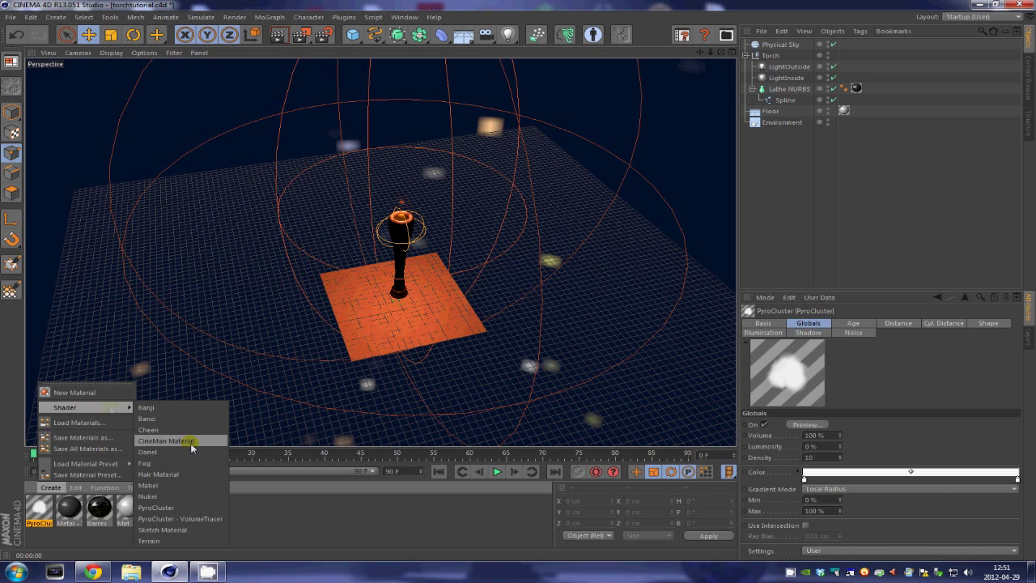
{"action": "left_click", "coordinate": [213, 522]}
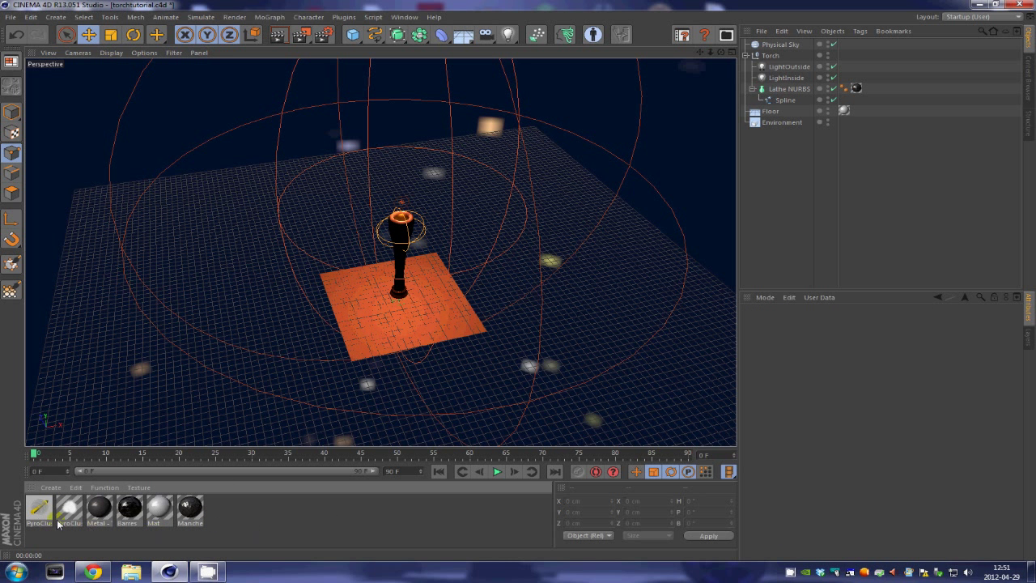
{"action": "left_click_drag", "start_coordinate": [40, 508], "coordinate": [791, 125]}
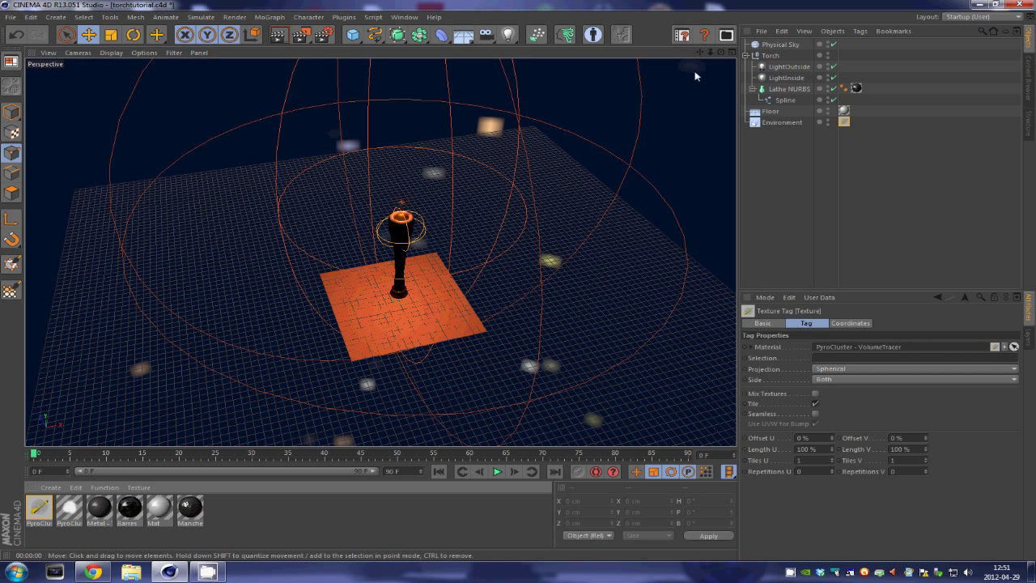
Add a particle emitter and raise it above the torch's opening, to about 2083 cm in Y.
{"action": "left_click", "coordinate": [464, 35]}
{"action": "left_click_drag", "start_coordinate": [671, 146], "coordinate": [674, 172], "text": "alt"}
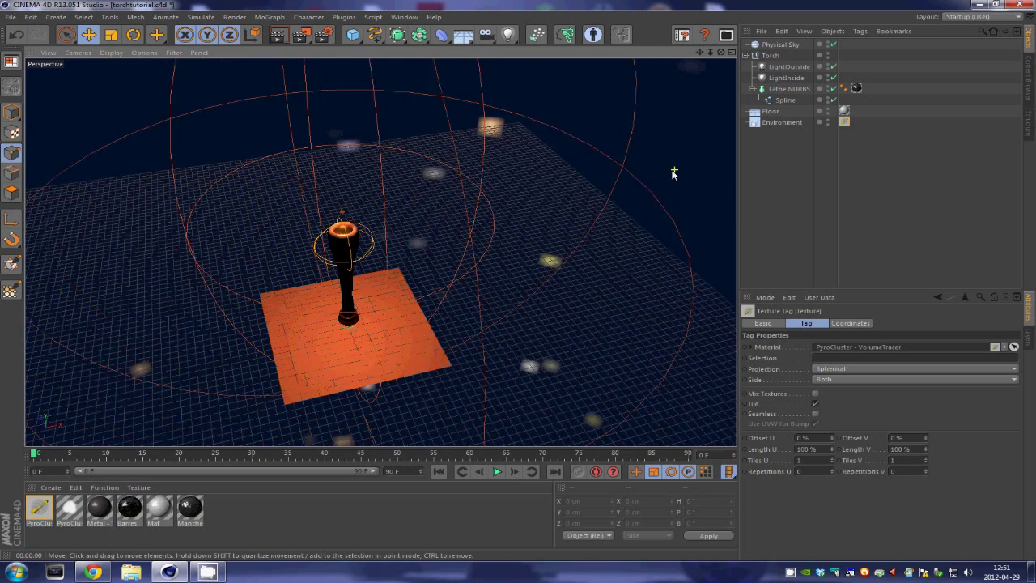
{"action": "scroll", "coordinate": [672, 173], "scroll_direction": "down", "scroll_amount": 1}
{"action": "left_click", "coordinate": [532, 33]}
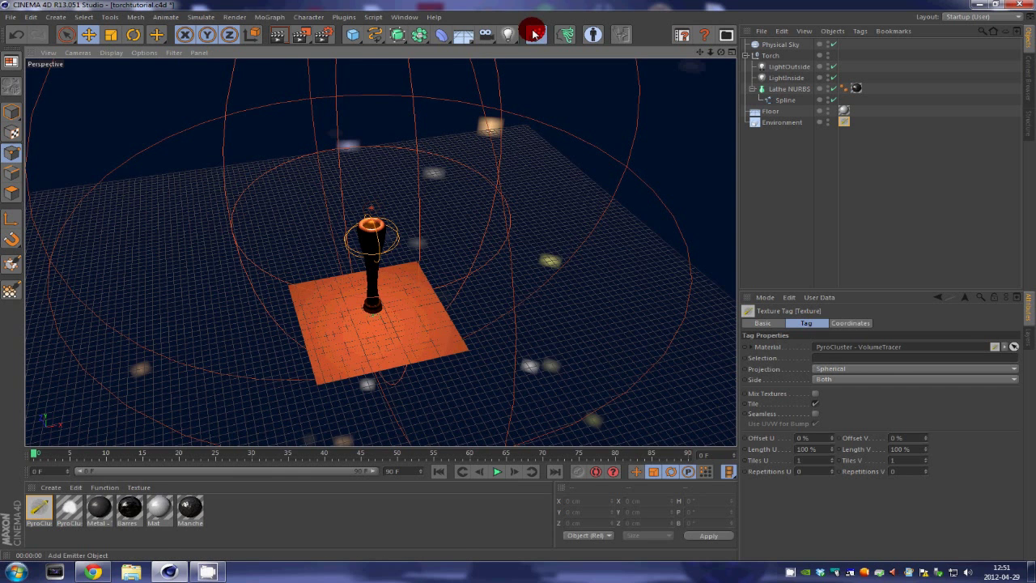
{"action": "left_click", "coordinate": [533, 34]}
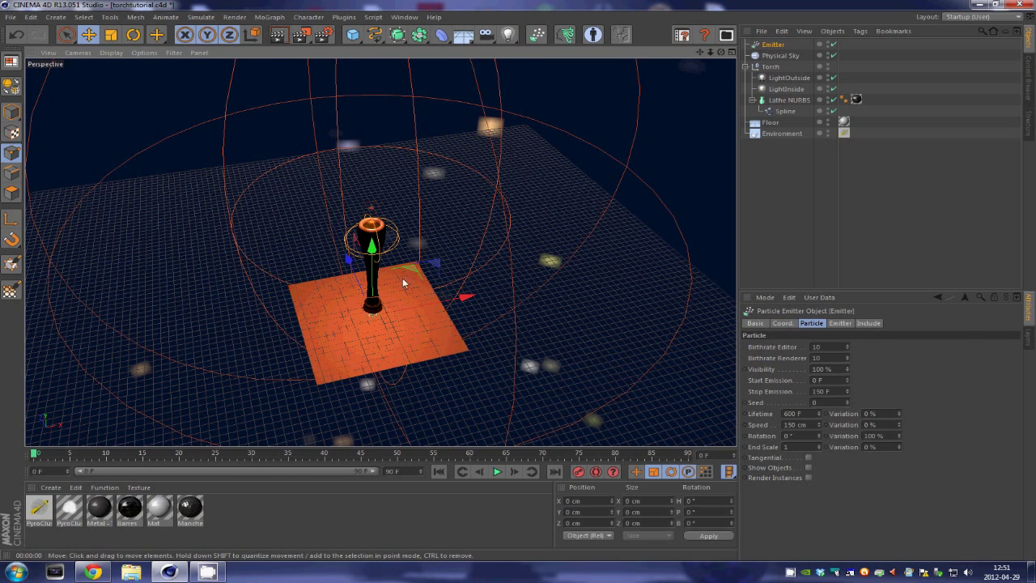
{"action": "left_click_drag", "start_coordinate": [402, 277], "coordinate": [388, 142]}
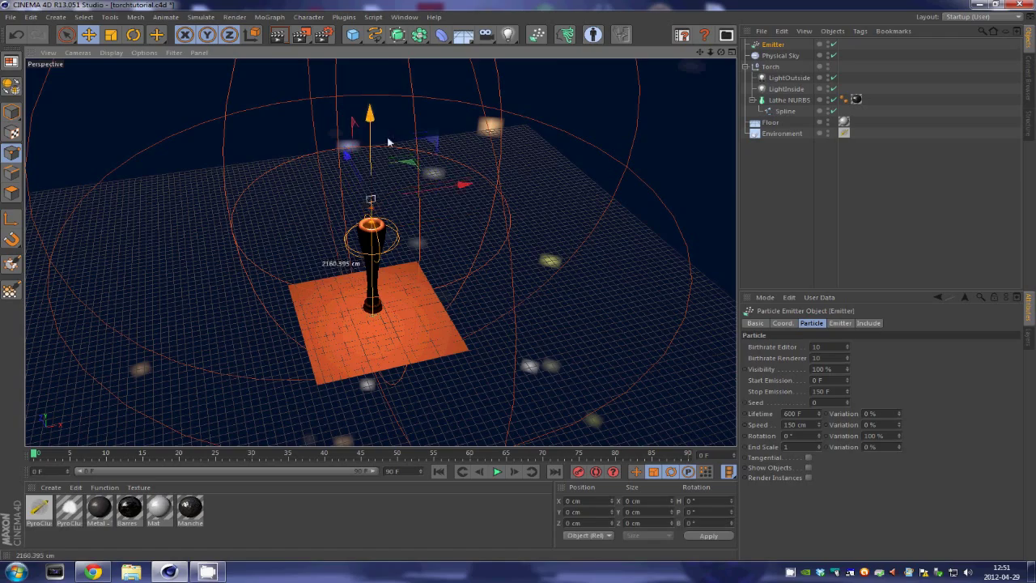
Shift the emitter along its Z axis to about 71 cm.
{"action": "scroll", "coordinate": [461, 179], "scroll_direction": "up", "scroll_amount": 5}
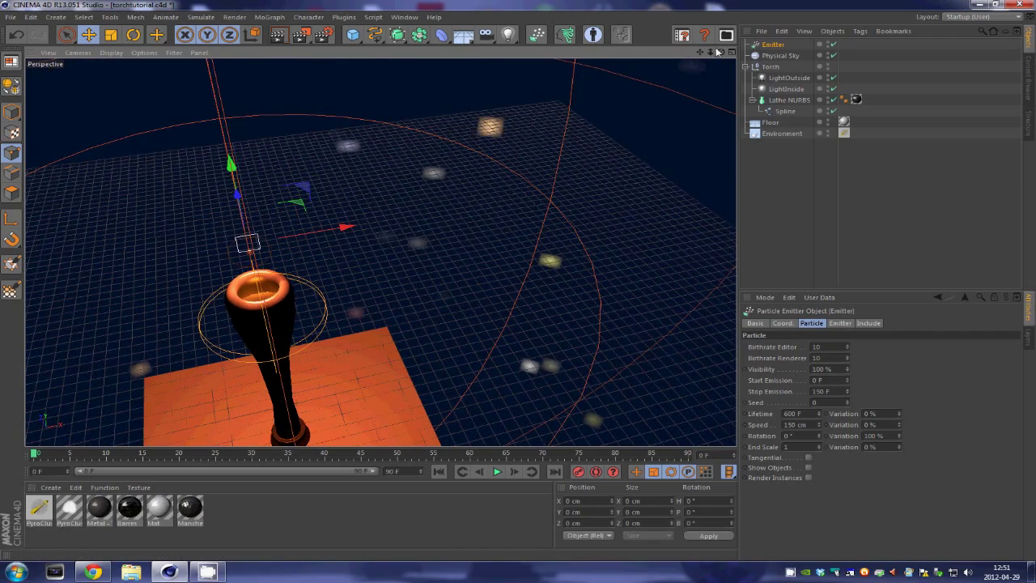
{"action": "left_click_drag", "start_coordinate": [720, 52], "coordinate": [414, 314]}
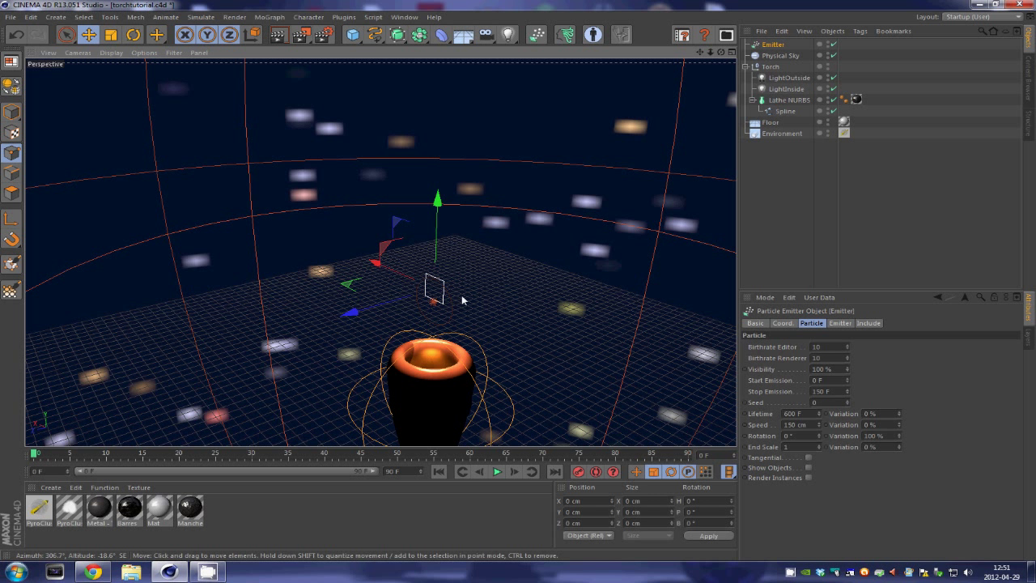
{"action": "left_click", "coordinate": [783, 323]}
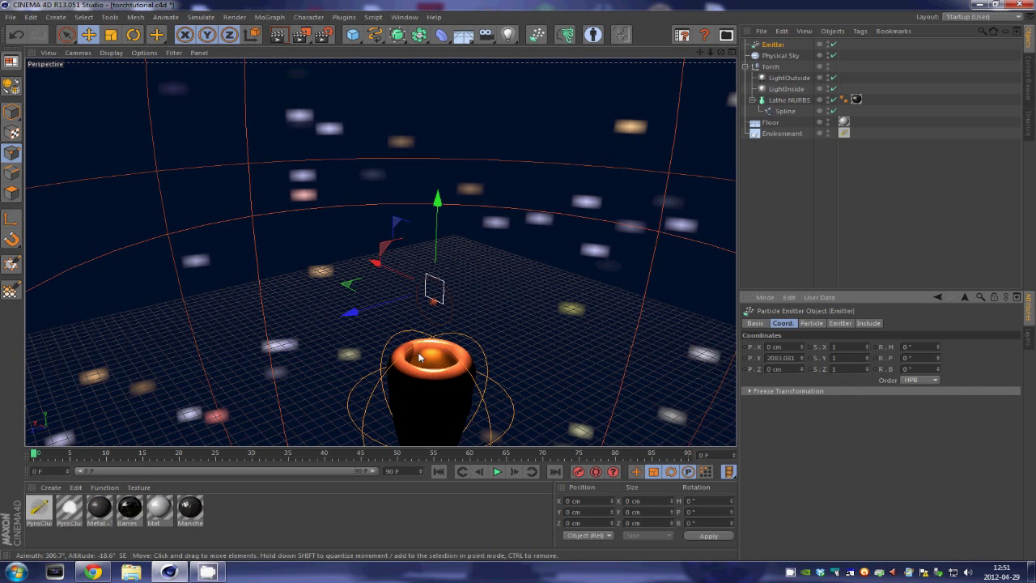
{"action": "left_click_drag", "start_coordinate": [351, 315], "coordinate": [328, 335]}
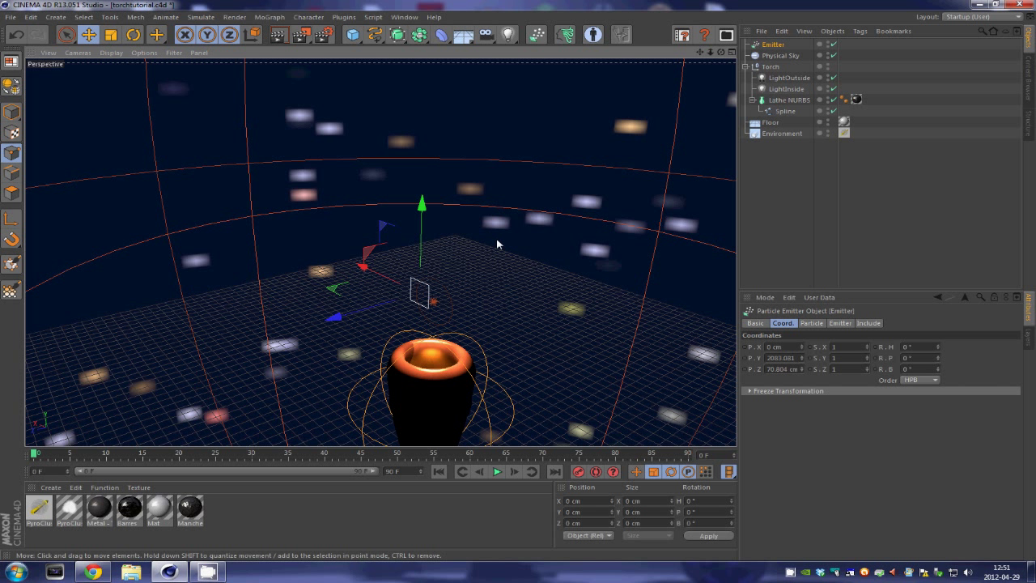
{"action": "key", "text": "r"}
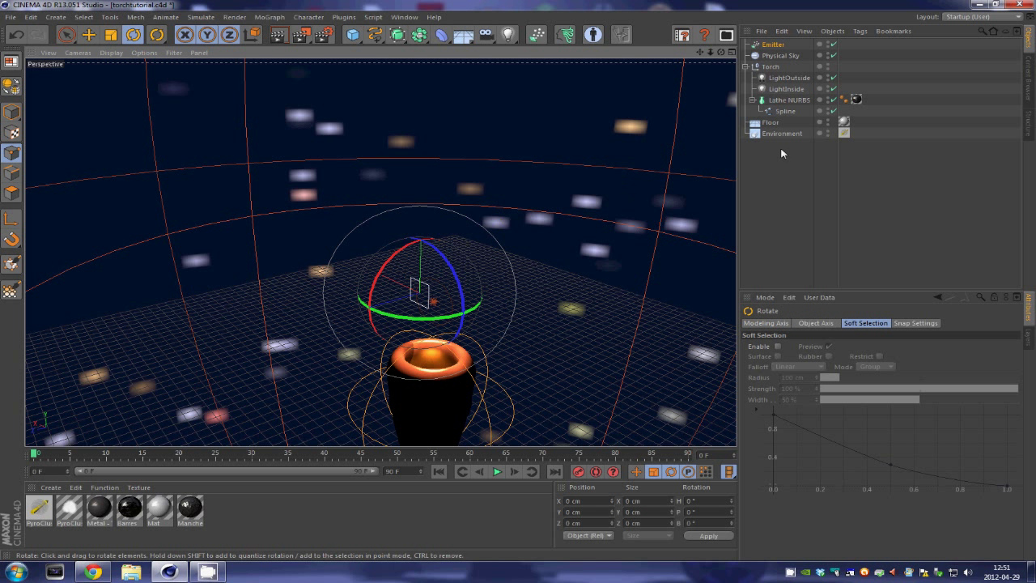
{"action": "left_click", "coordinate": [802, 203]}
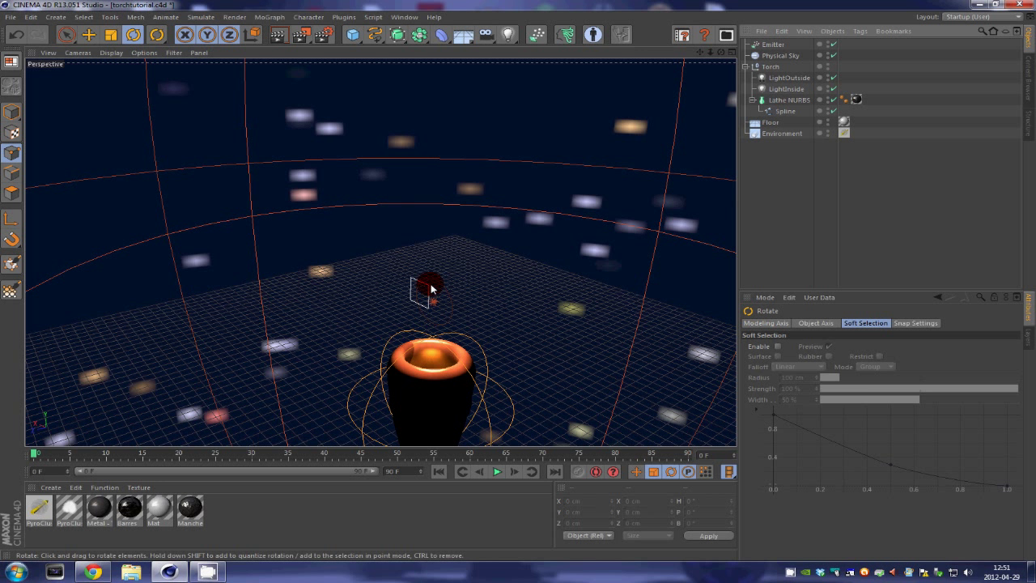
{"action": "left_click", "coordinate": [431, 288]}
{"action": "left_click", "coordinate": [905, 356]}
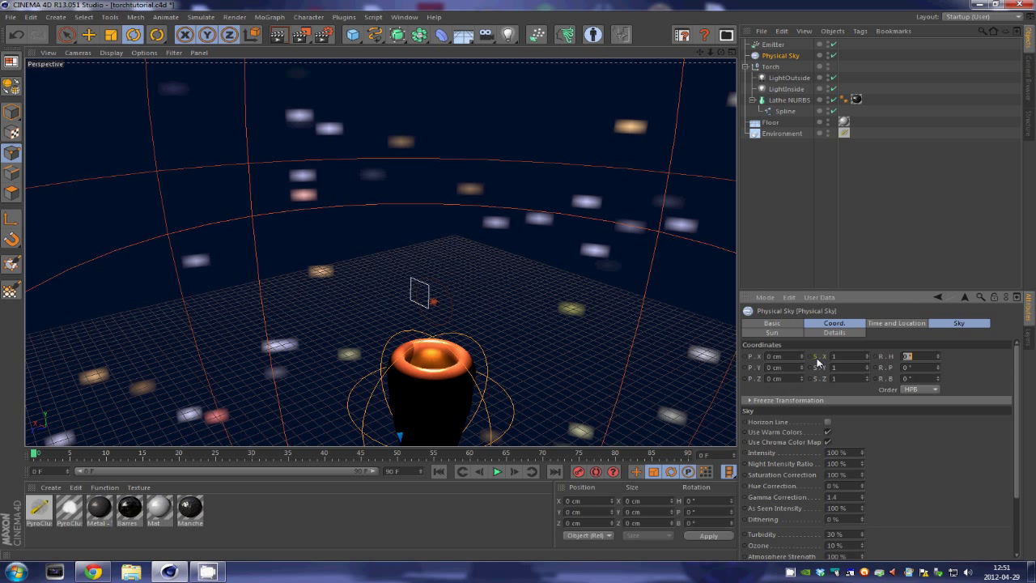
{"action": "key", "text": "Return"}
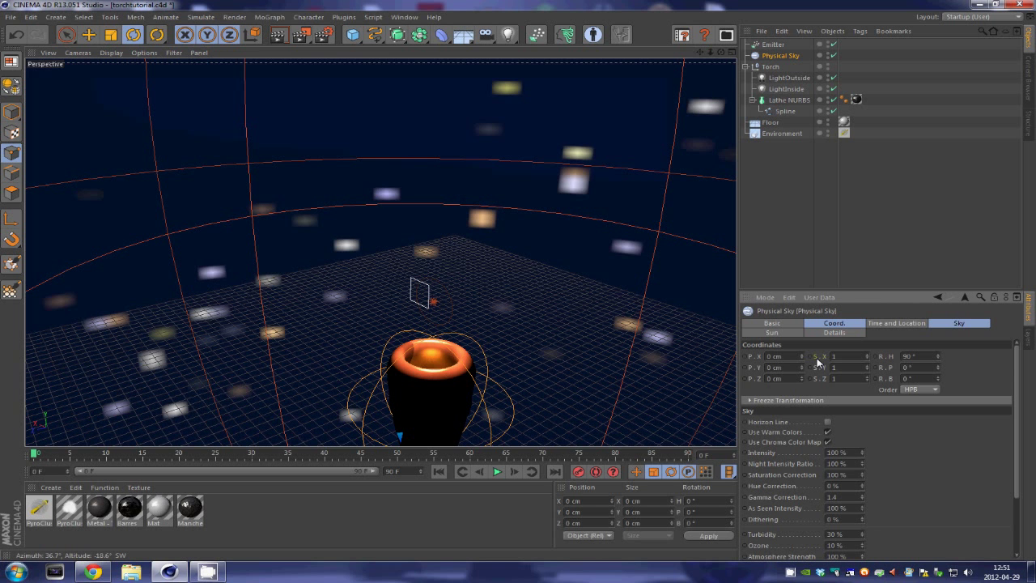
{"action": "key", "text": "Delete"}
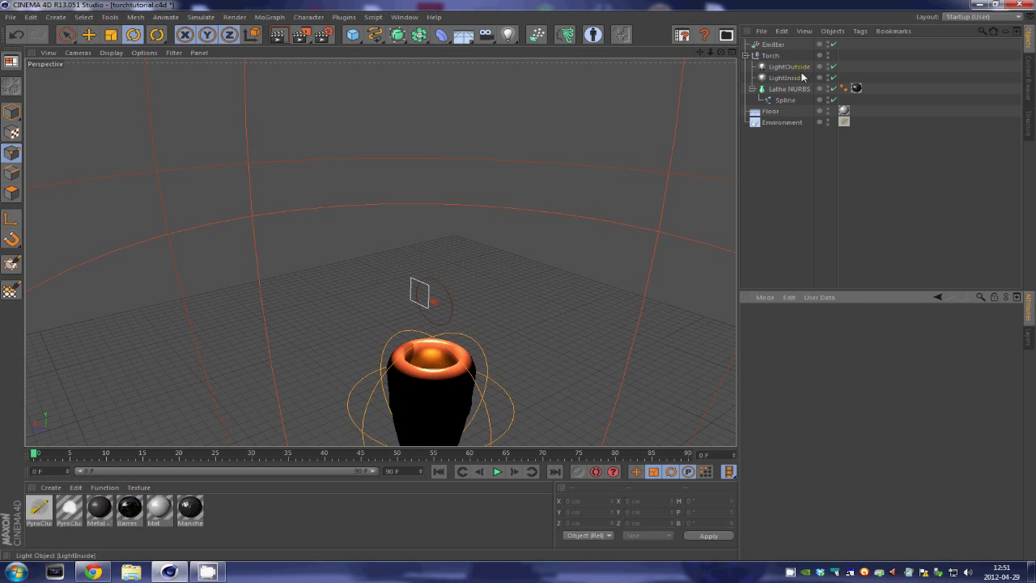
{"action": "key", "text": "ctrl+z"}
Add a Physical Sky to the scene and select the particle emitter.
{"action": "left_click", "coordinate": [792, 221]}
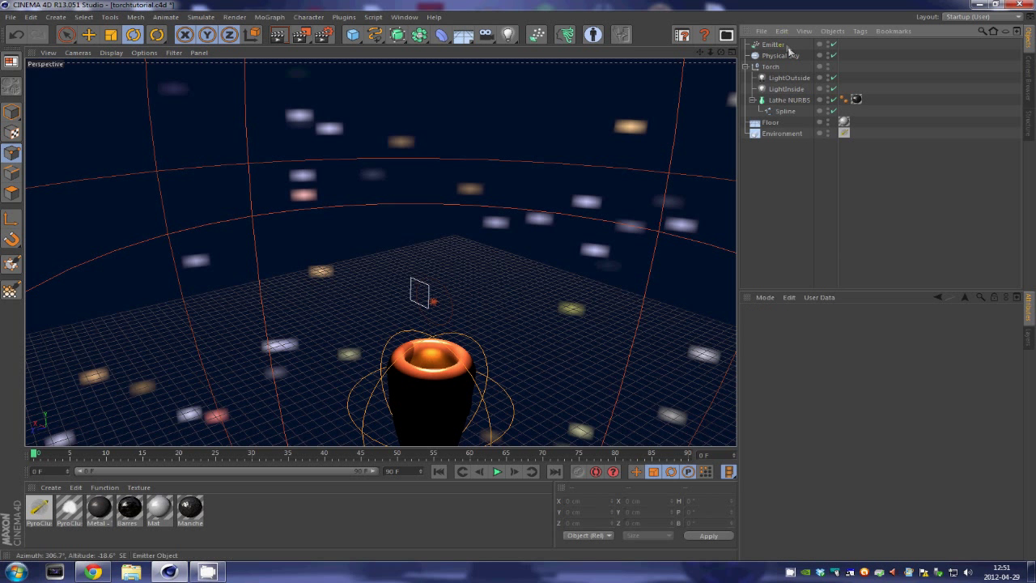
{"action": "left_click", "coordinate": [780, 32]}
{"action": "left_click", "coordinate": [765, 49]}
{"action": "left_click", "coordinate": [767, 46]}
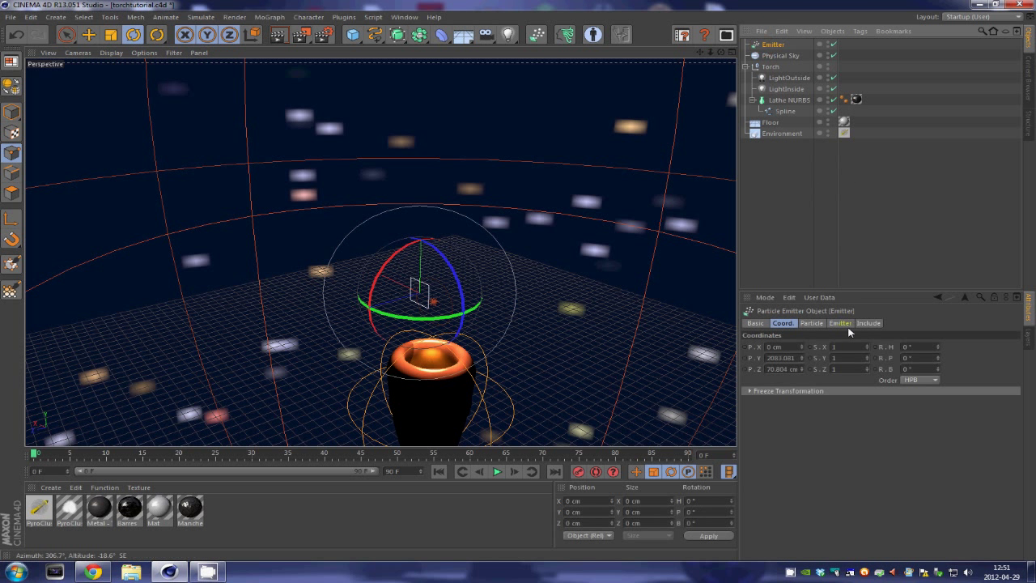
{"action": "left_click", "coordinate": [930, 346]}
{"action": "type", "text": "90"}
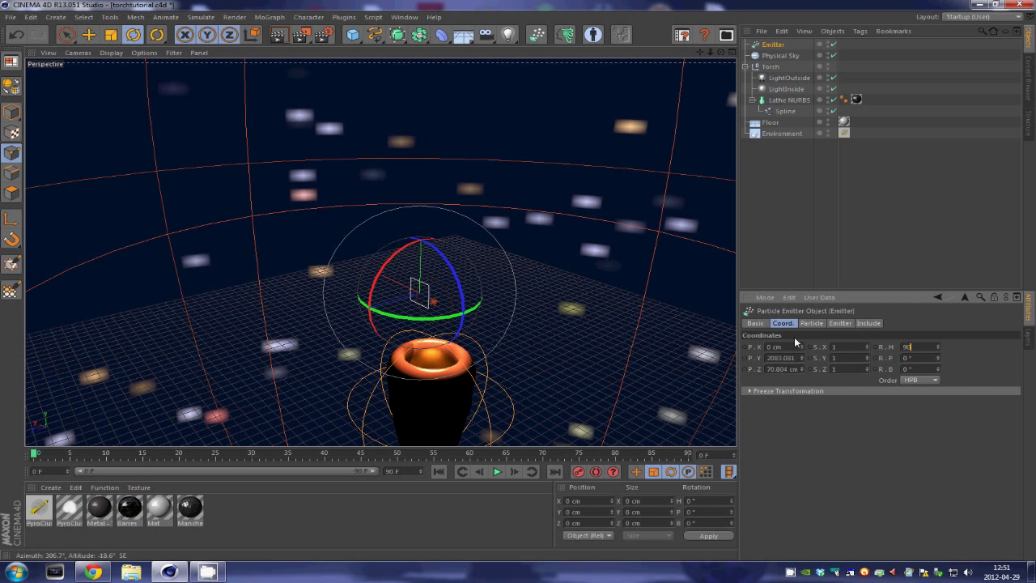
{"action": "key", "text": "Return"}
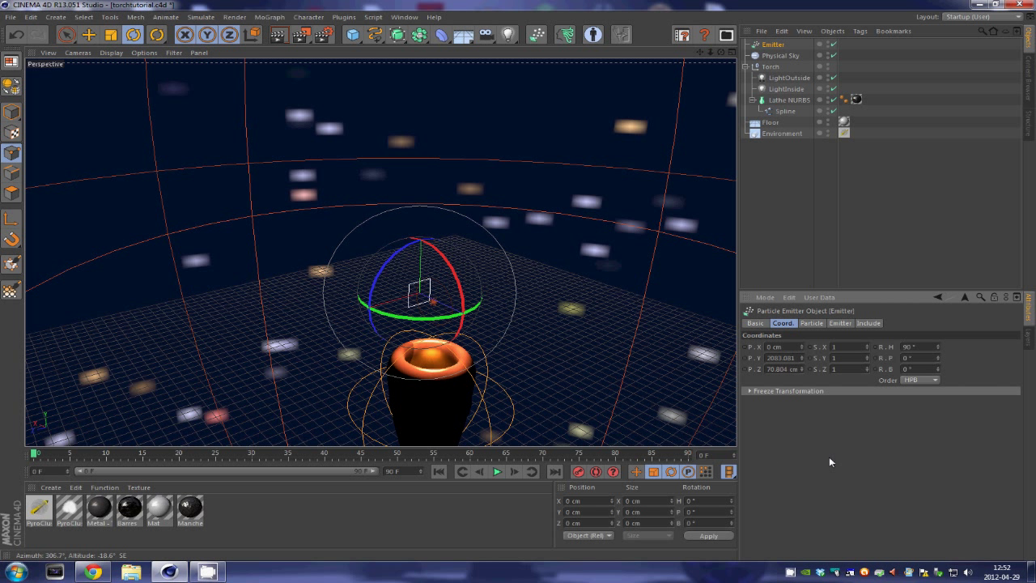
{"action": "key", "text": "ctrl+z"}
Set the emitter's pitch rotation to 90°, turning it to emit upward.
{"action": "left_click", "coordinate": [908, 358]}
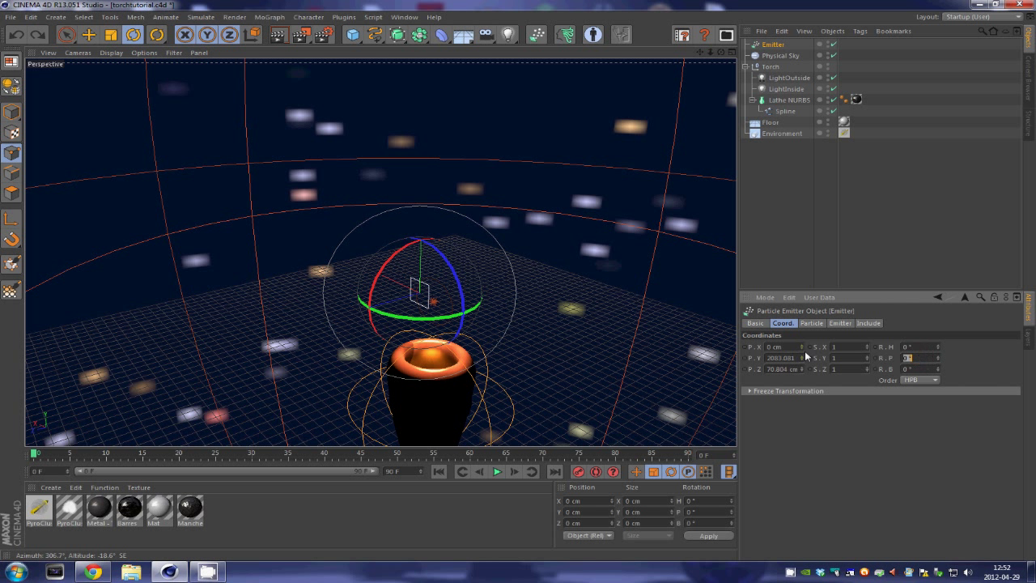
{"action": "type", "text": "90"}
{"action": "key", "text": "Return"}
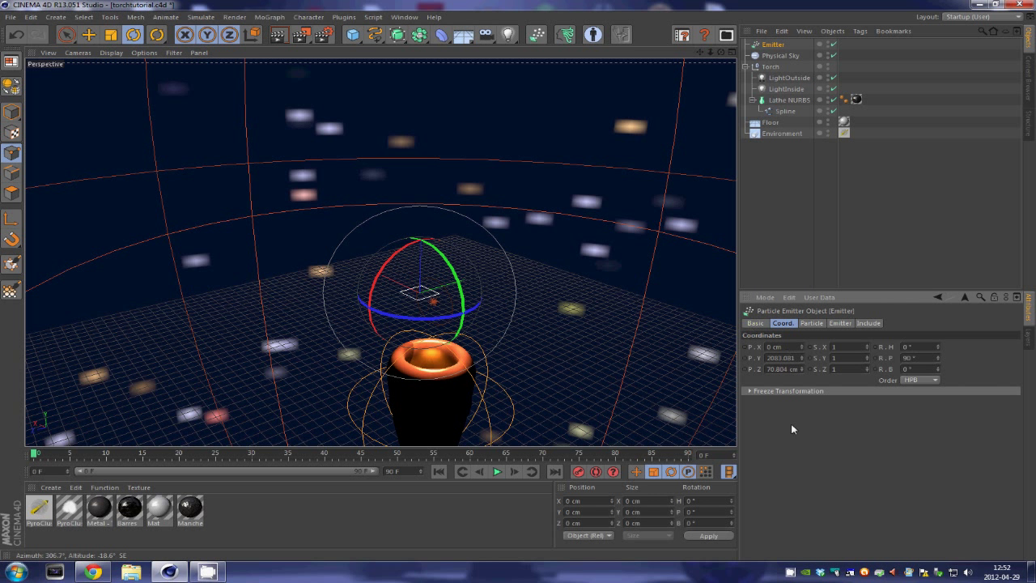
Lower the emitter along the vertical axis to the torch's opening, to about 1768 cm in Y.
{"action": "left_click", "coordinate": [795, 277]}
{"action": "left_click", "coordinate": [778, 44]}
{"action": "key", "text": "e"}
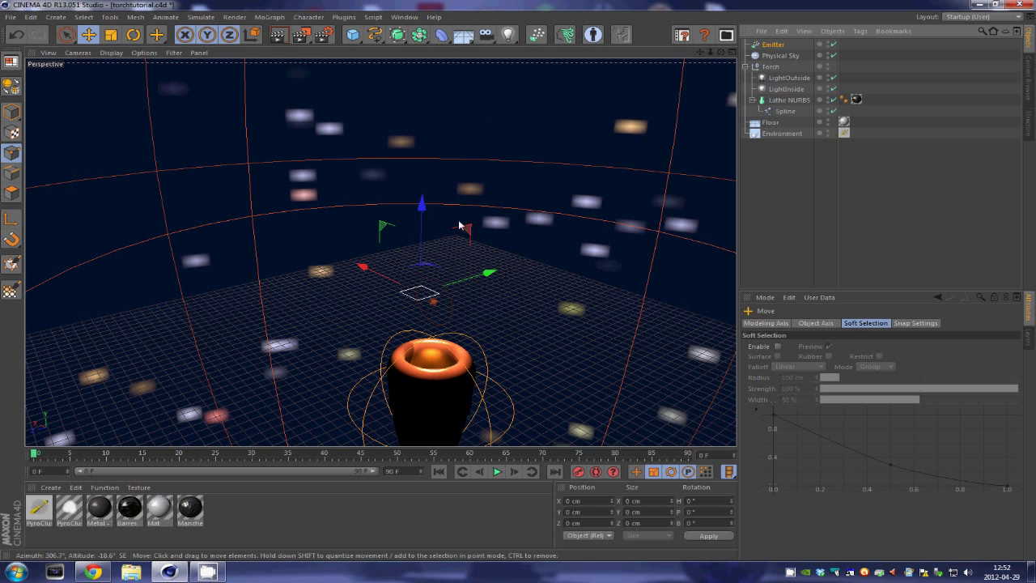
{"action": "left_click_drag", "start_coordinate": [422, 248], "coordinate": [420, 321]}
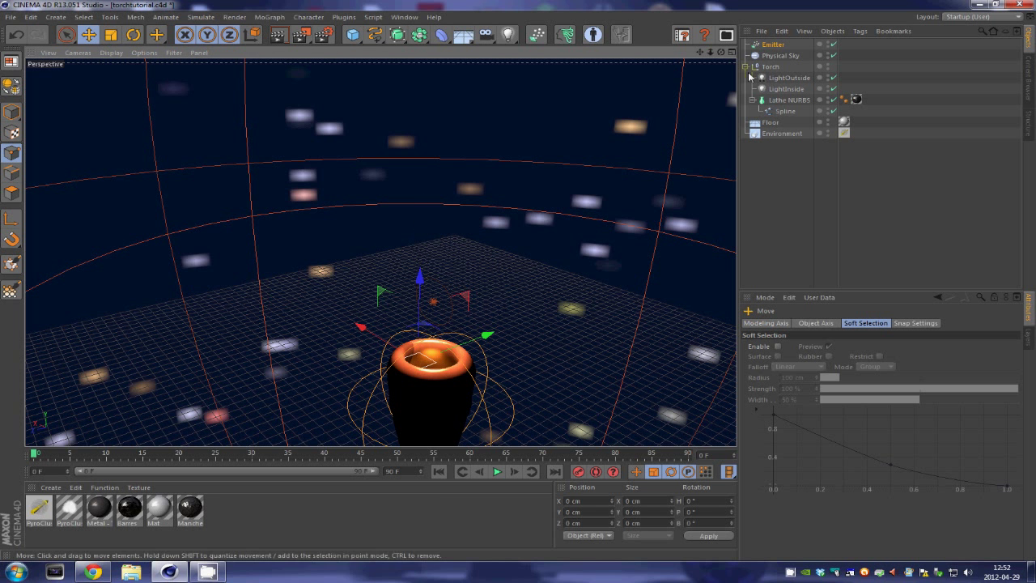
Center the emitter over the torch in the Top view and set its Z position to 0 cm.
{"action": "middle_click", "coordinate": [580, 257]}
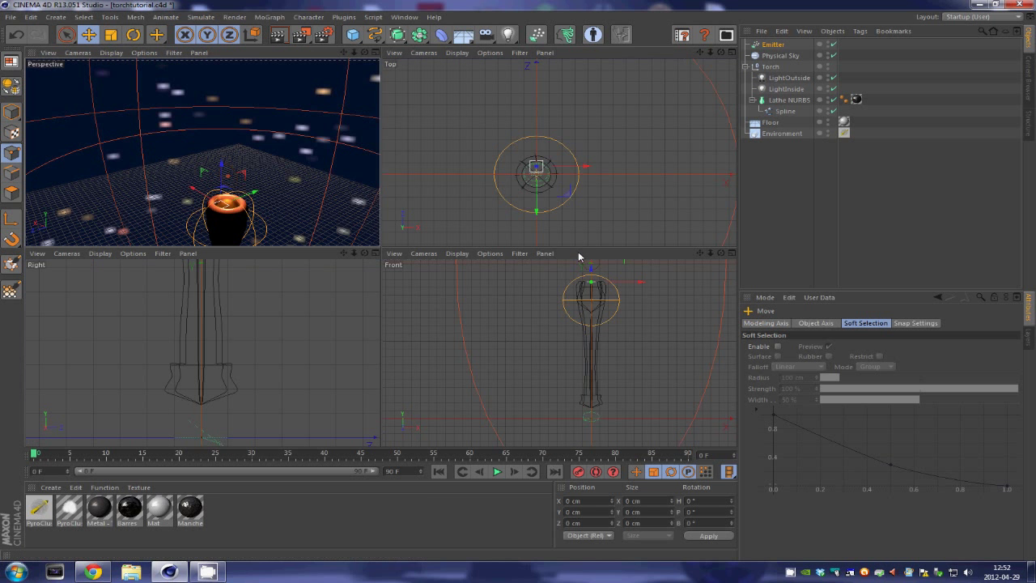
{"action": "middle_click", "coordinate": [589, 127]}
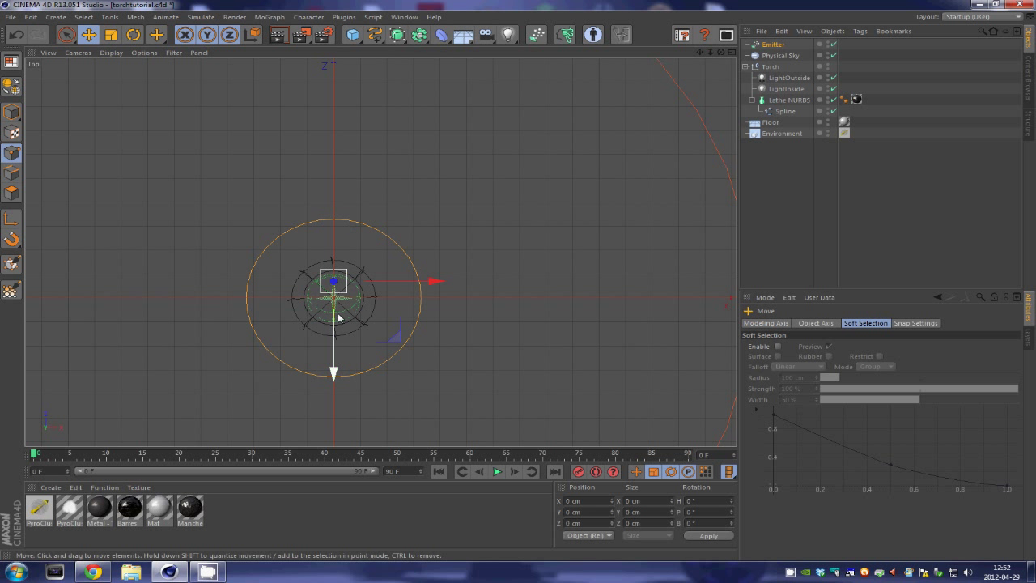
{"action": "left_click_drag", "start_coordinate": [334, 319], "coordinate": [335, 344]}
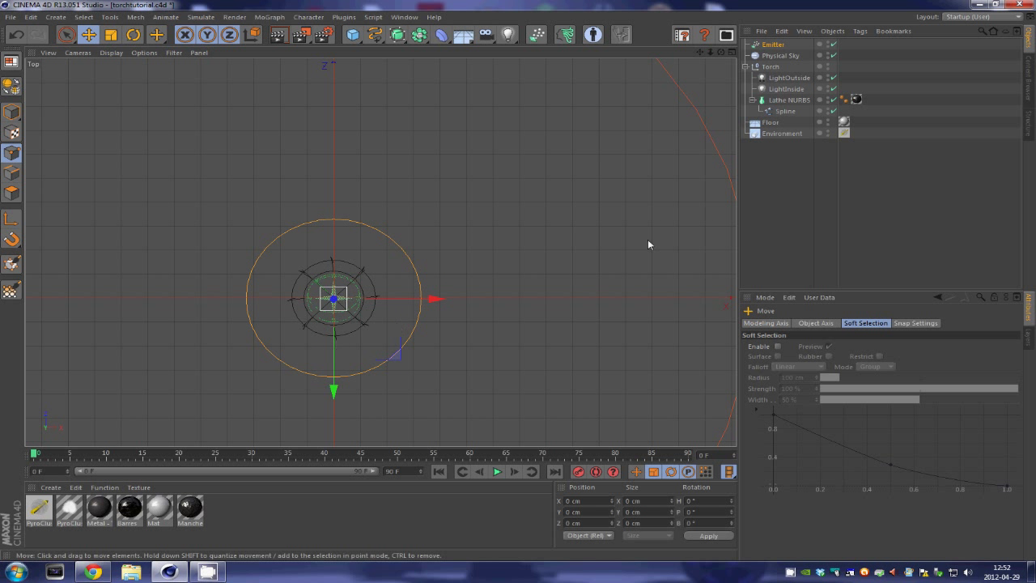
{"action": "left_click", "coordinate": [773, 45]}
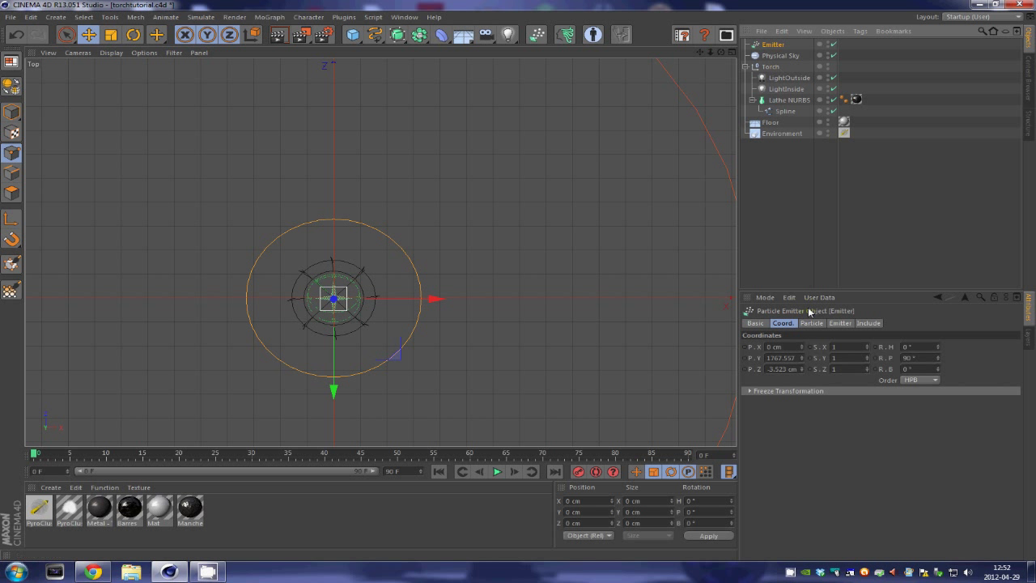
{"action": "double_click", "coordinate": [795, 357]}
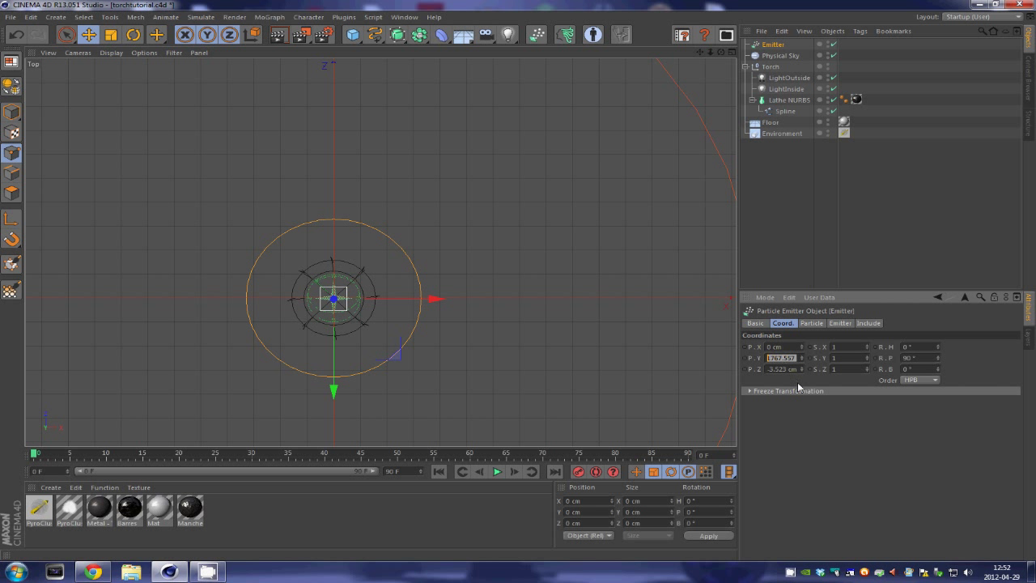
{"action": "key", "text": "Tab"}
{"action": "type", "text": "0"}
{"action": "key", "text": "Return"}
Lower the emitter slightly into the torch's opening in the Perspective view, to about 1709 cm in Y.
{"action": "middle_click", "coordinate": [539, 194]}
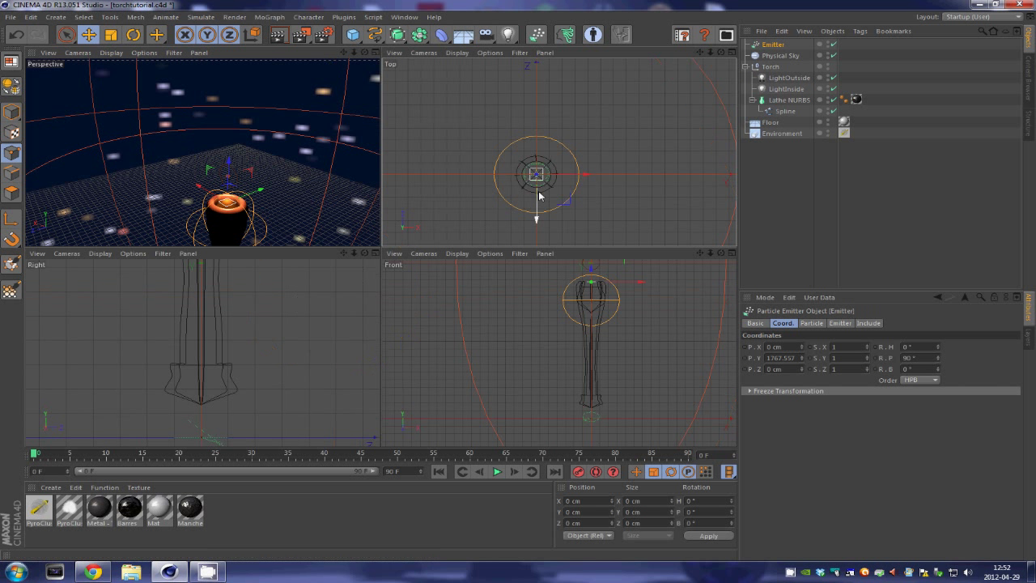
{"action": "middle_click", "coordinate": [344, 194]}
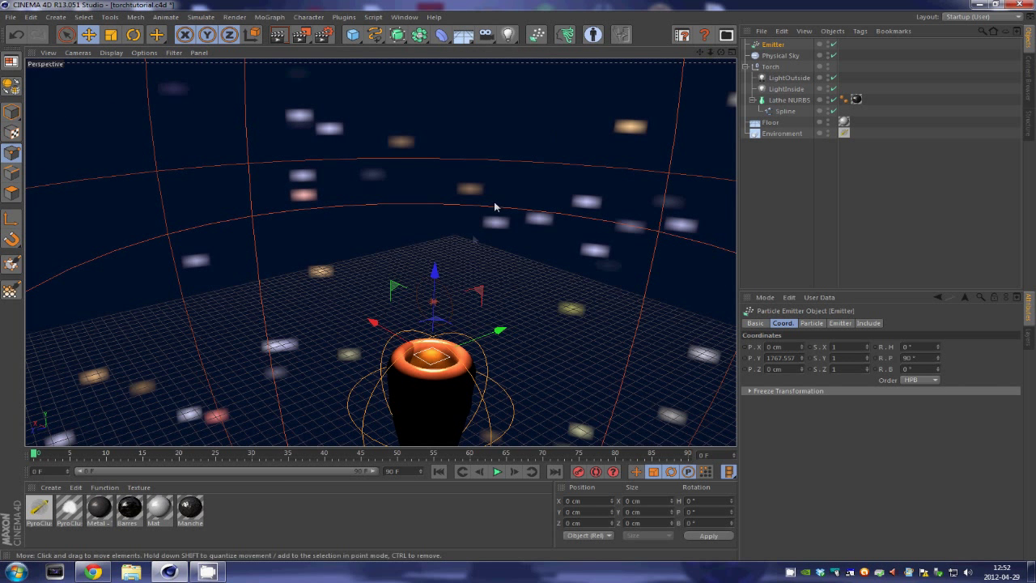
{"action": "left_click", "coordinate": [434, 301]}
{"action": "left_click_drag", "start_coordinate": [434, 302], "coordinate": [433, 315]}
{"action": "left_click_drag", "start_coordinate": [720, 52], "coordinate": [518, 280]}
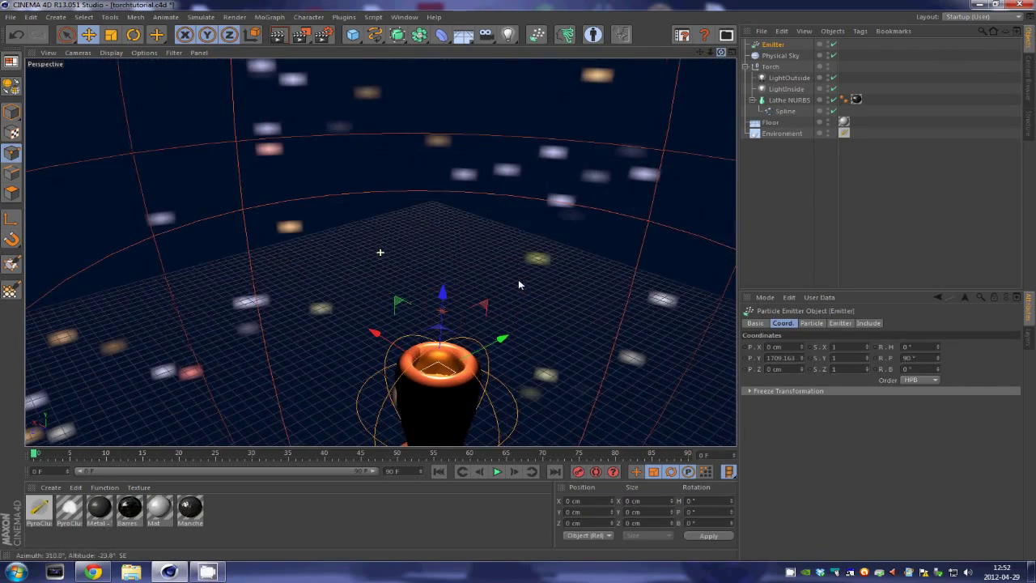
{"action": "left_click", "coordinate": [825, 323]}
{"action": "left_click", "coordinate": [841, 323]}
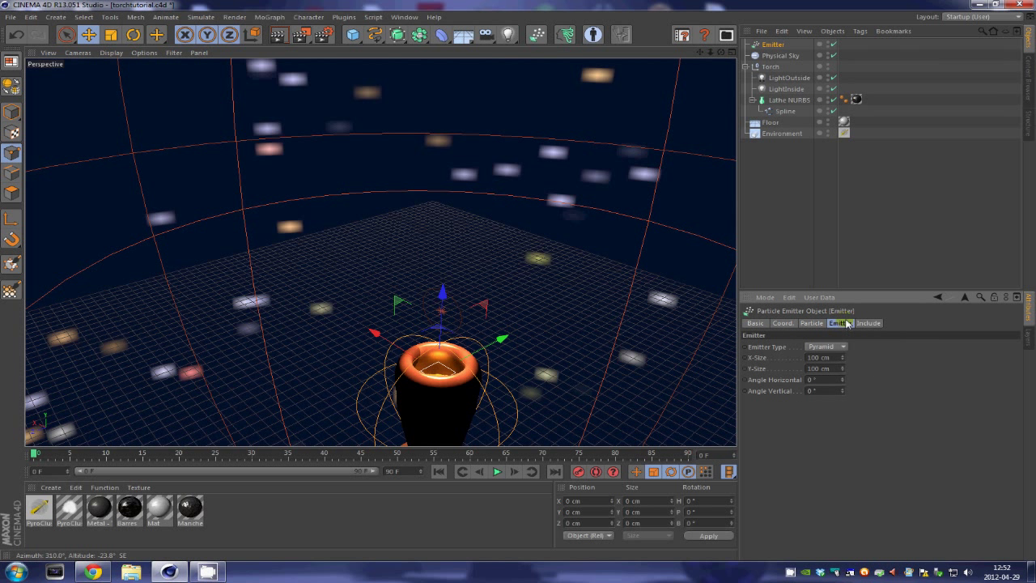
{"action": "left_click", "coordinate": [842, 346]}
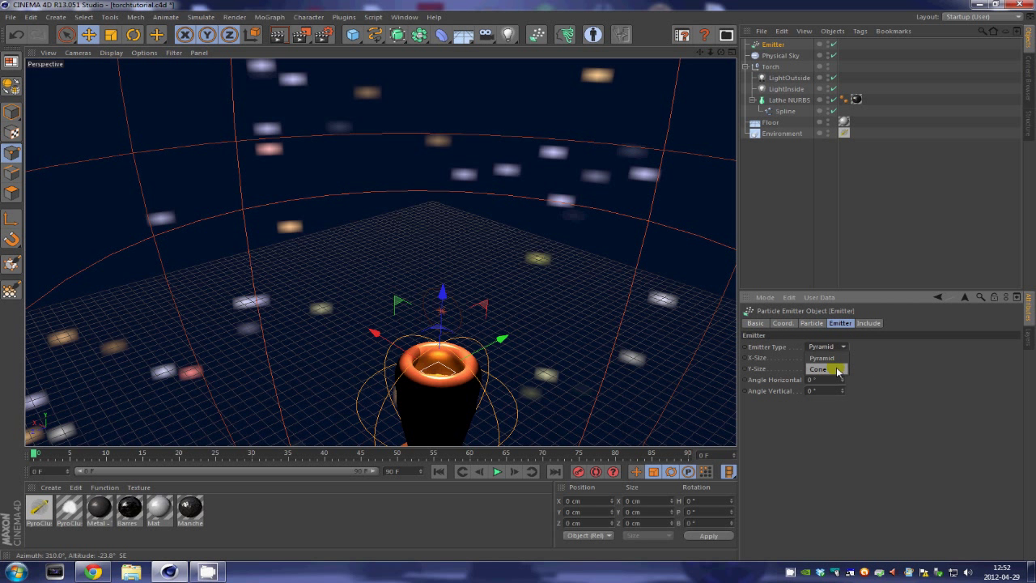
{"action": "left_click", "coordinate": [836, 369]}
{"action": "left_click", "coordinate": [836, 352]}
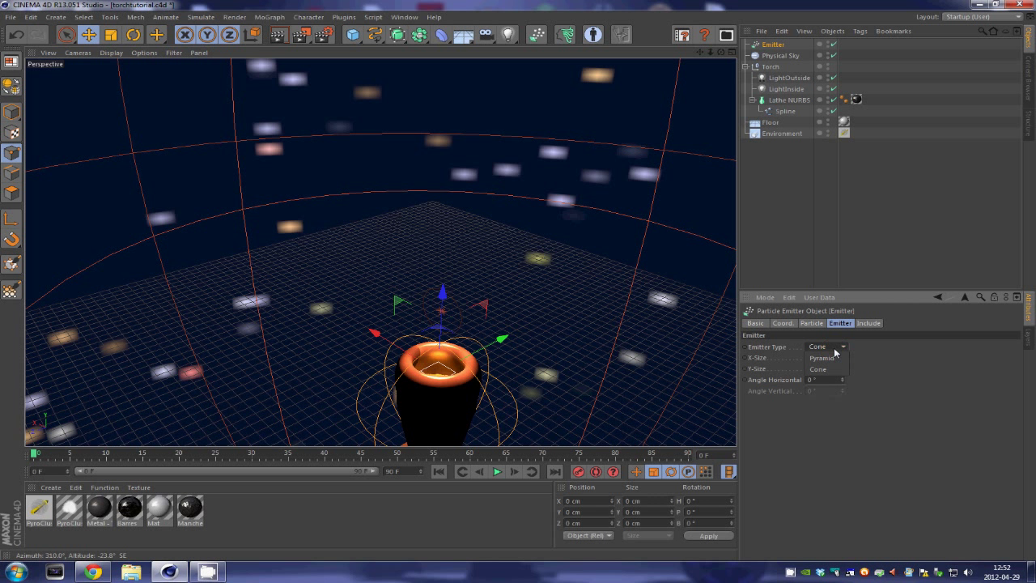
{"action": "left_click", "coordinate": [838, 358]}
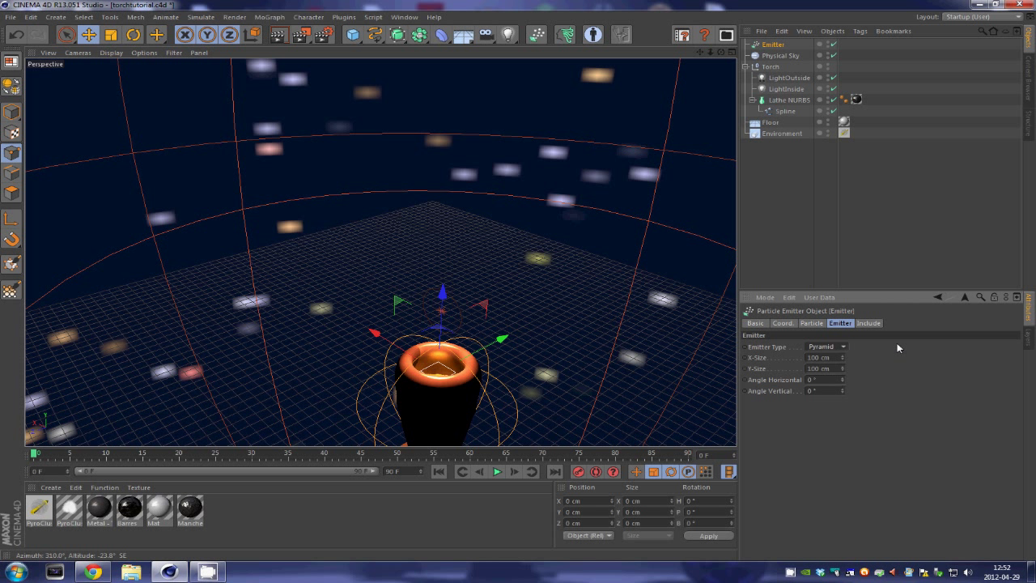
{"action": "left_click", "coordinate": [812, 323]}
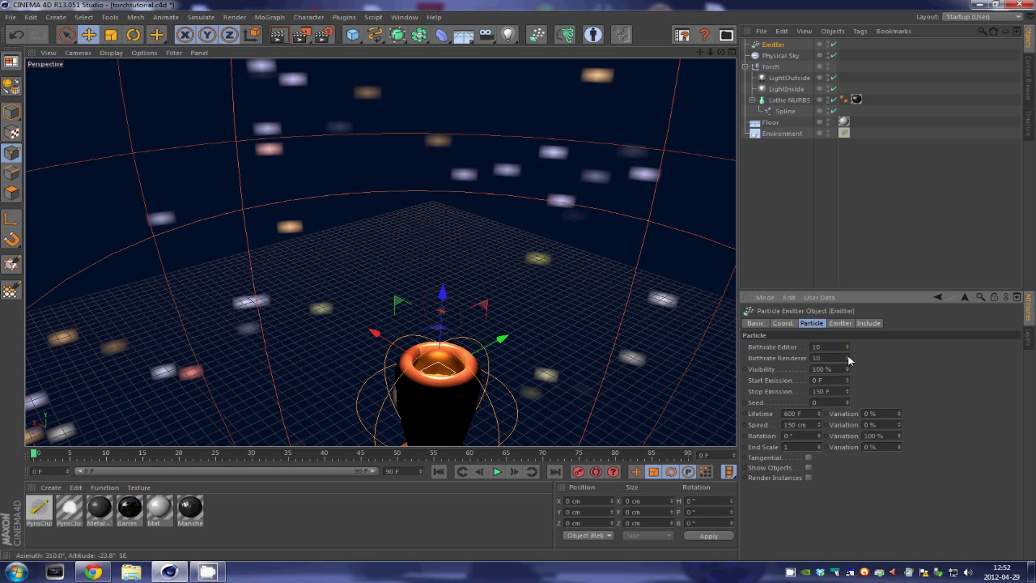
{"action": "left_click", "coordinate": [781, 324]}
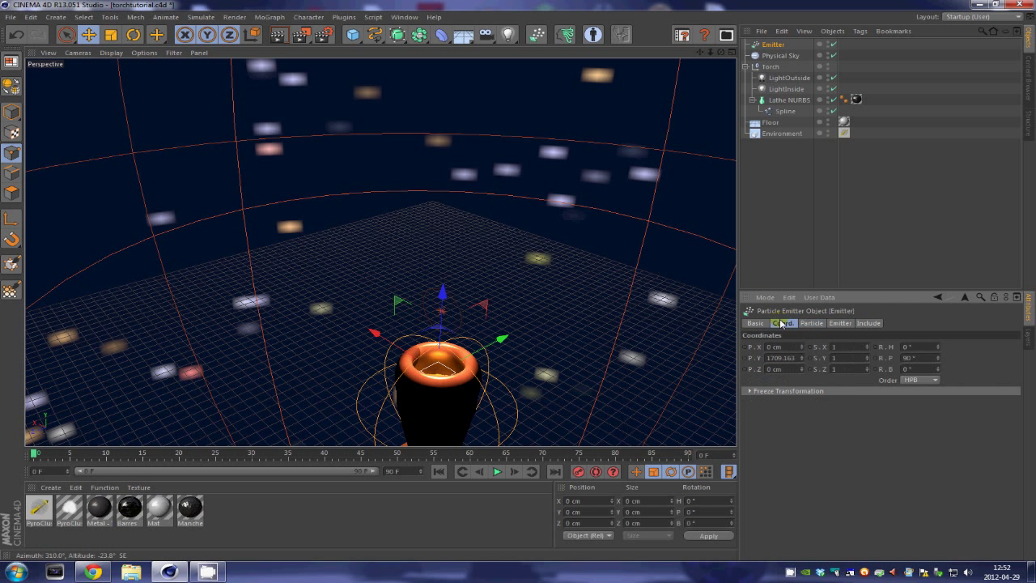
{"action": "left_click", "coordinate": [752, 323]}
{"action": "left_click", "coordinate": [868, 323]}
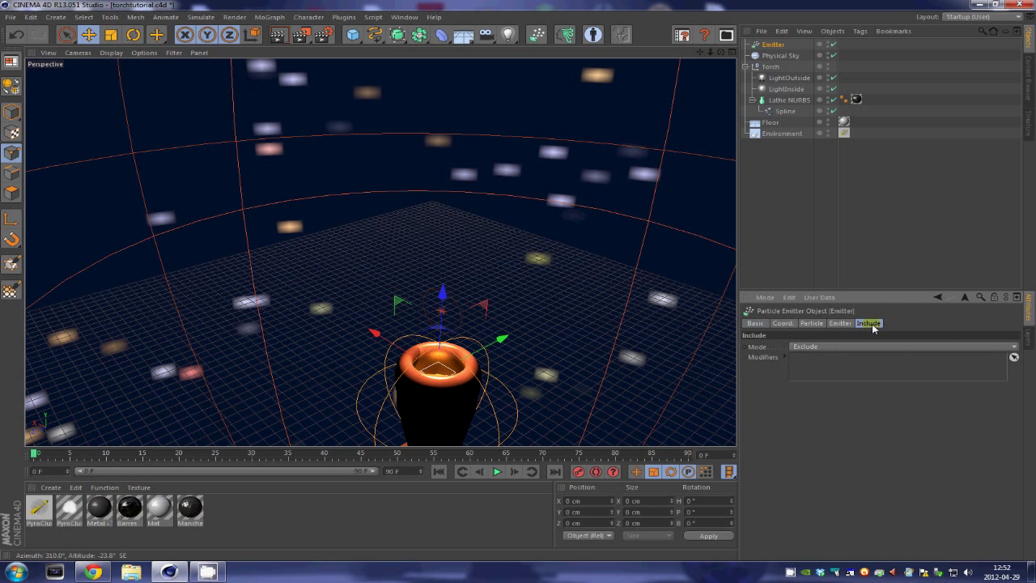
Enlarge the emitter to fill the torch's opening, with an X-Size of 184 cm and a Y-Size of 192 cm.
{"action": "left_click", "coordinate": [846, 323]}
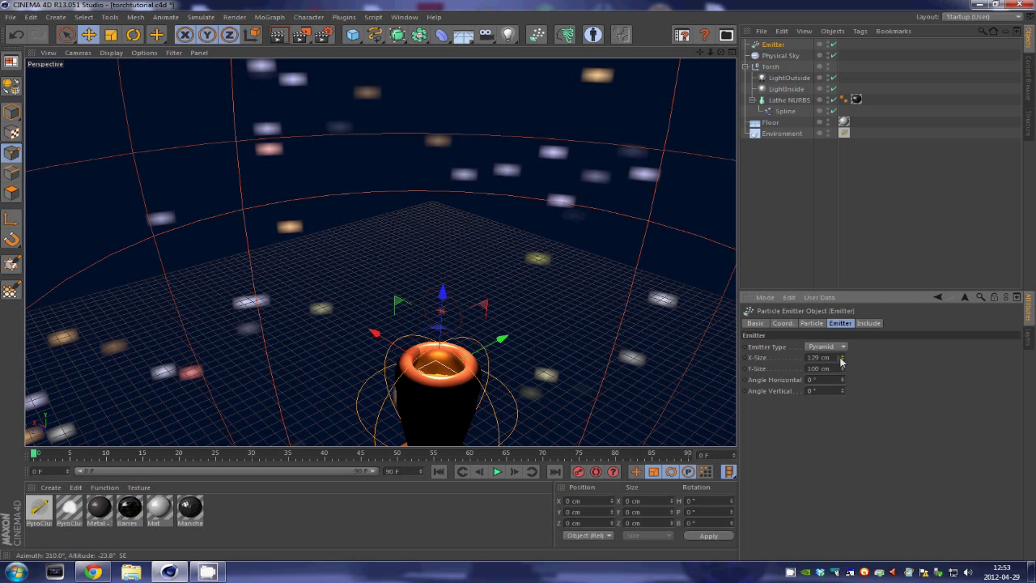
{"action": "middle_click", "coordinate": [559, 157]}
{"action": "middle_click", "coordinate": [559, 166]}
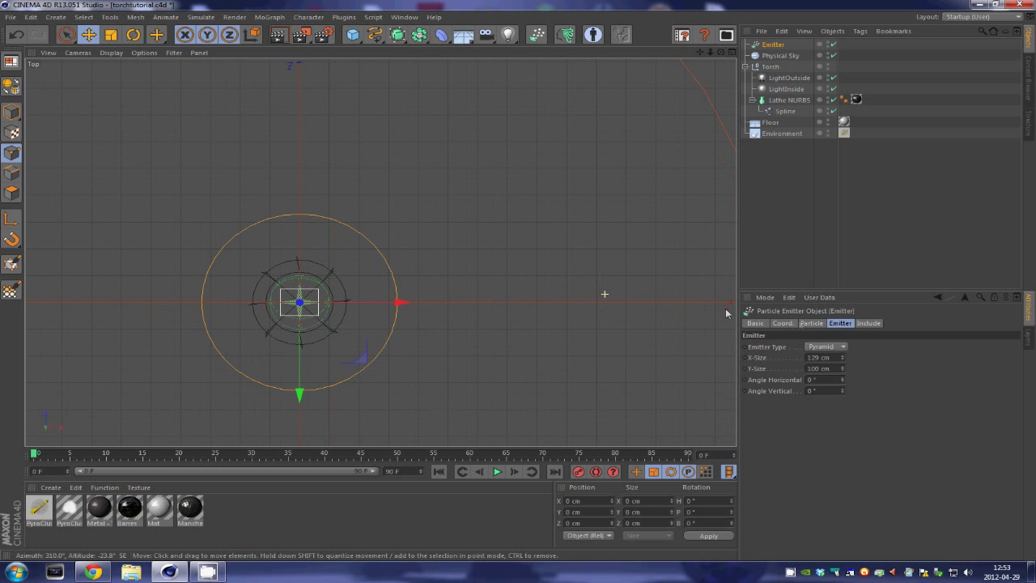
{"action": "left_click_drag", "start_coordinate": [843, 357], "coordinate": [843, 370]}
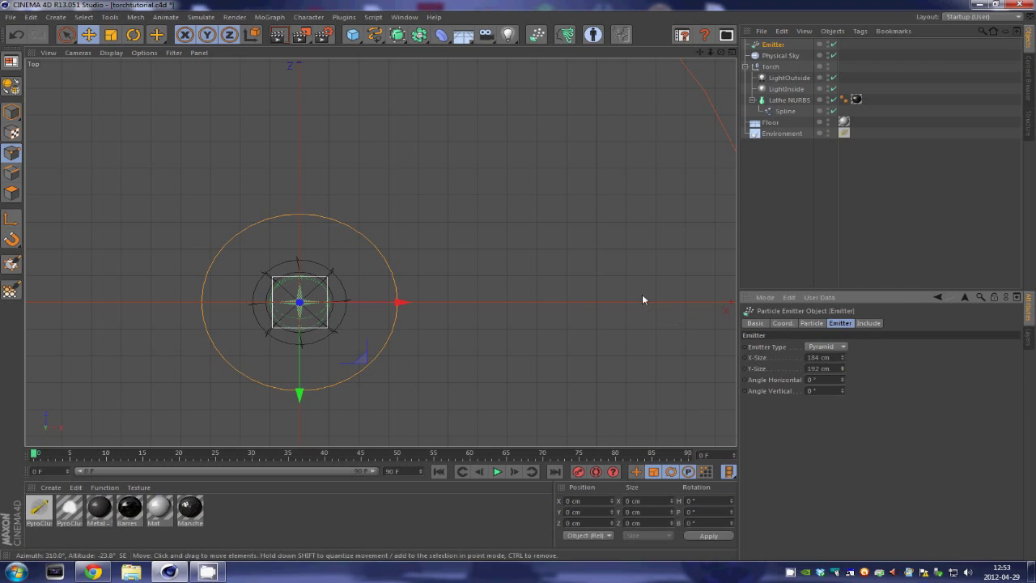
Play the animation in the Perspective view to preview the particles leaving the torch, stopping at about frame 67.
{"action": "middle_click", "coordinate": [592, 202]}
{"action": "middle_click", "coordinate": [248, 192]}
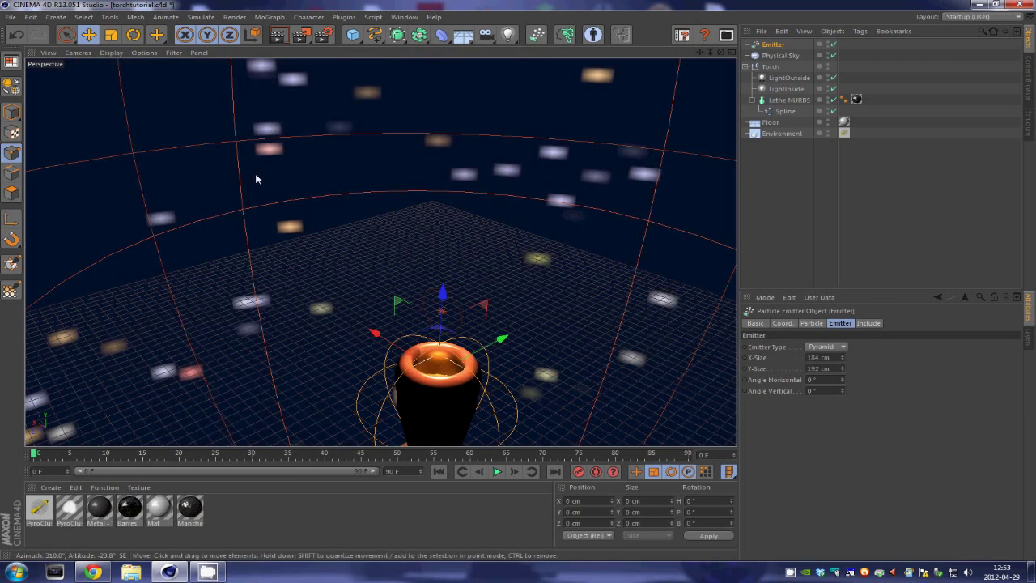
{"action": "left_click_drag", "start_coordinate": [721, 53], "coordinate": [677, 153]}
{"action": "left_click", "coordinate": [499, 473]}
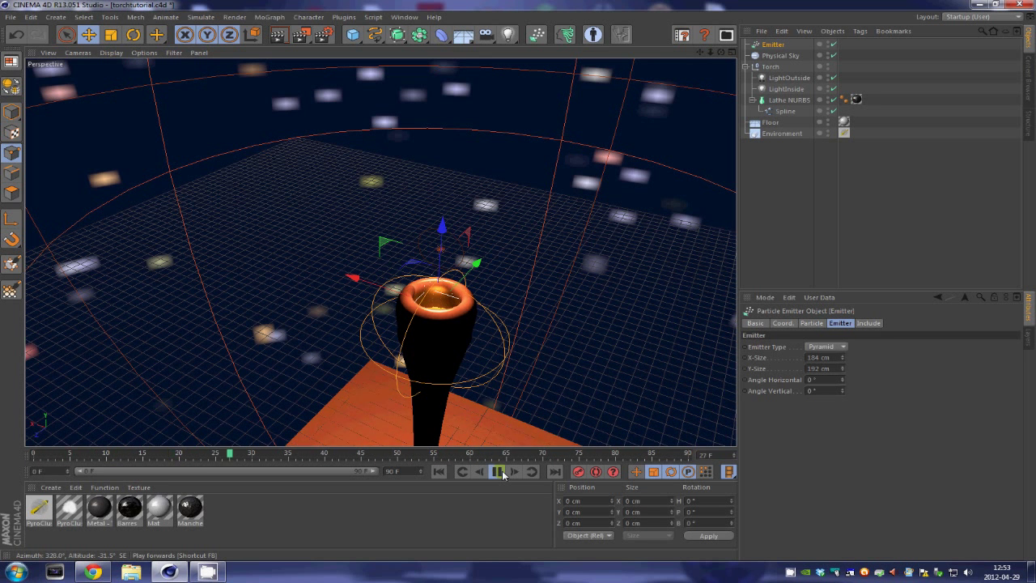
{"action": "left_click", "coordinate": [500, 473]}
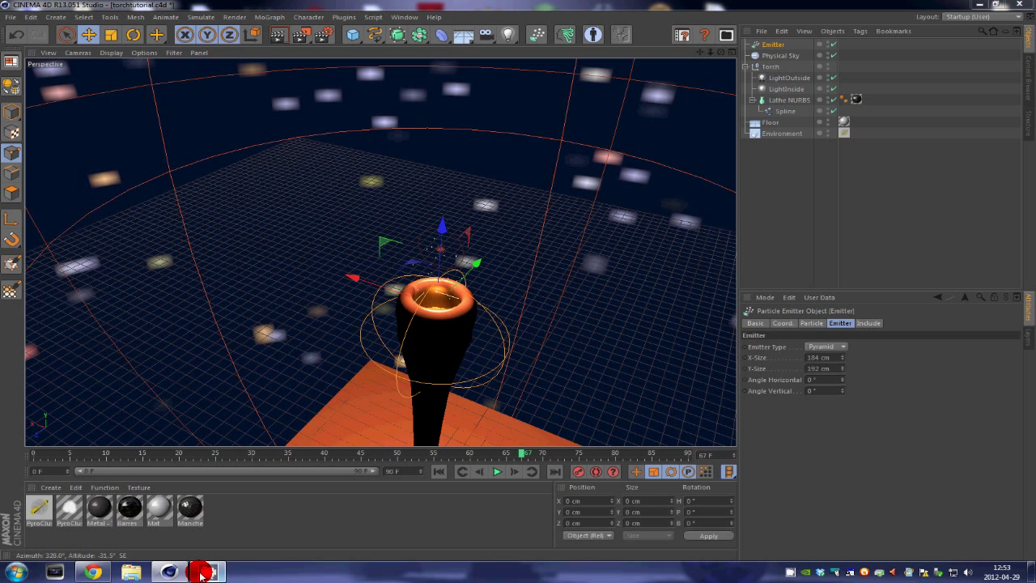
{"action": "left_click", "coordinate": [757, 172]}
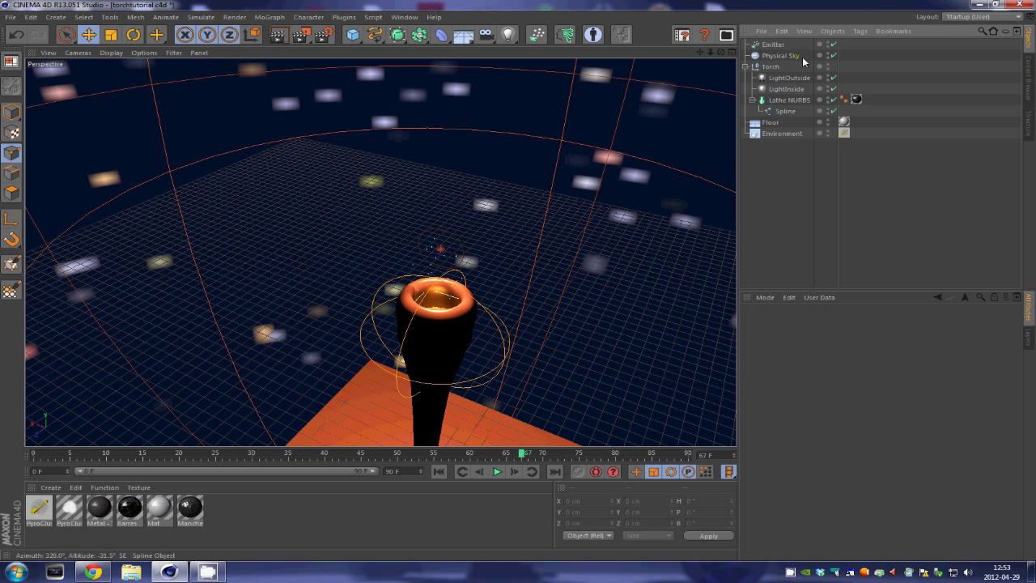
{"action": "left_click", "coordinate": [792, 572]}
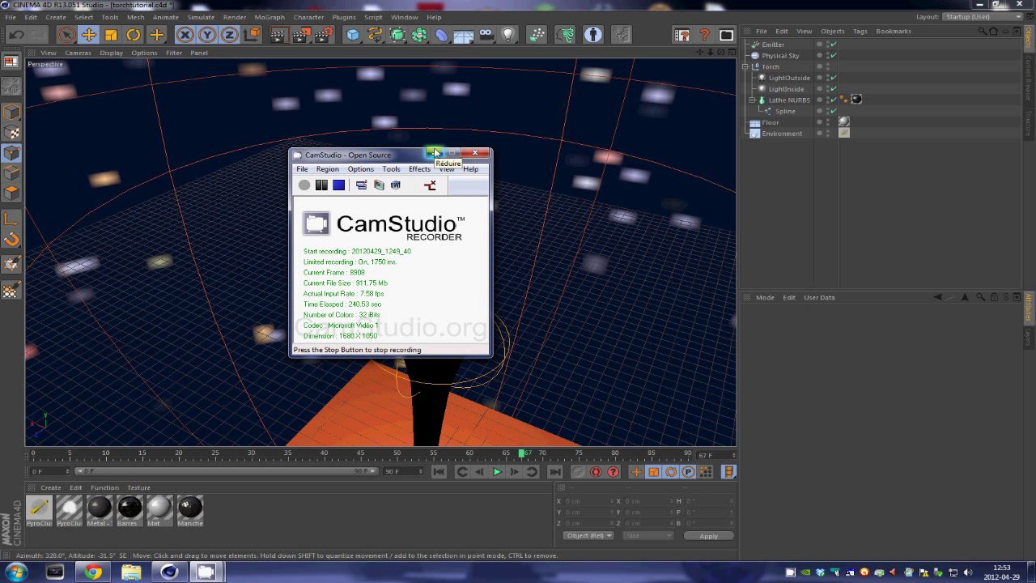
{"action": "left_click", "coordinate": [435, 153]}
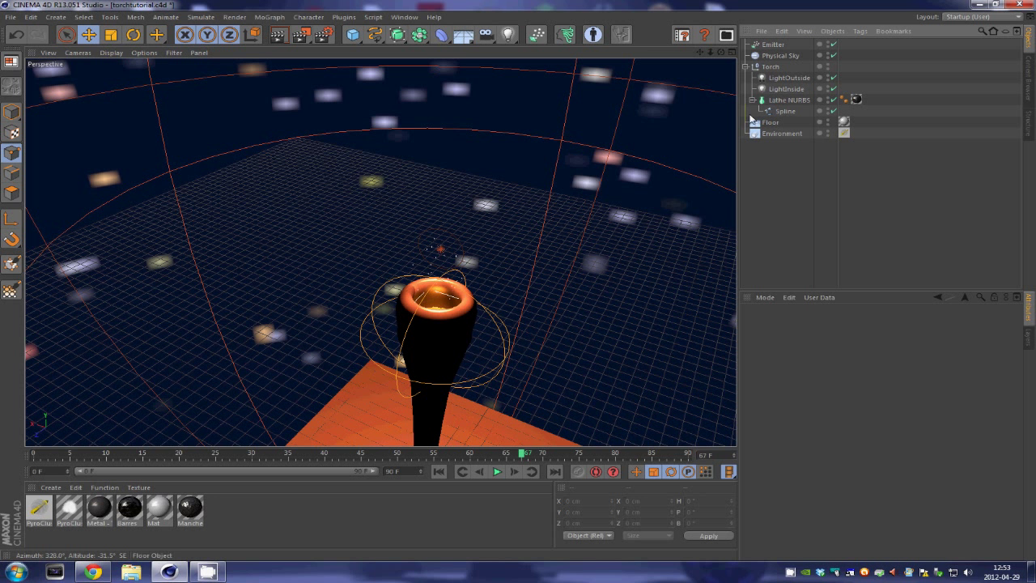
Set the emitter's editor and renderer birthrates to 500.
{"action": "left_click", "coordinate": [773, 45]}
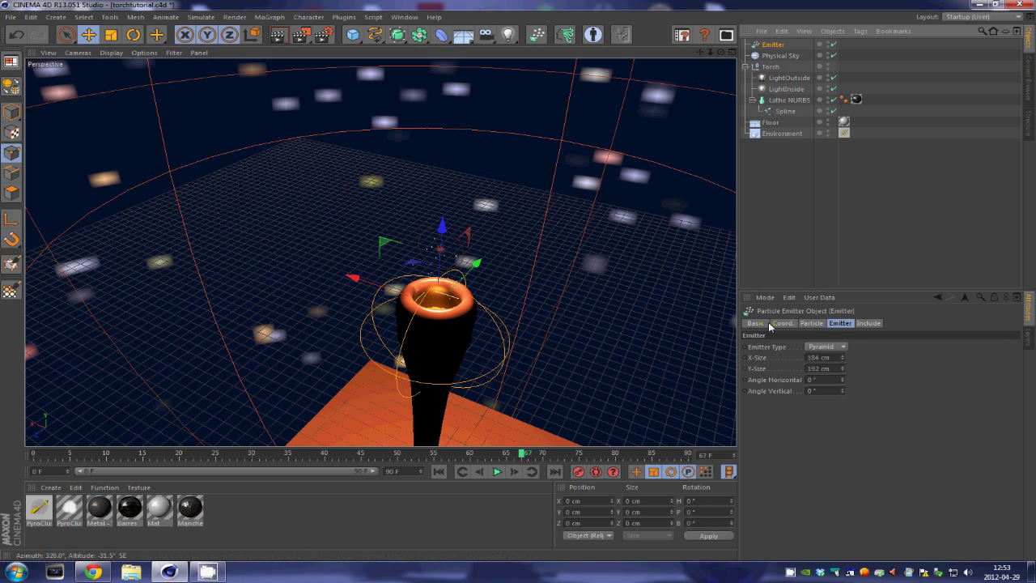
{"action": "left_click", "coordinate": [812, 323]}
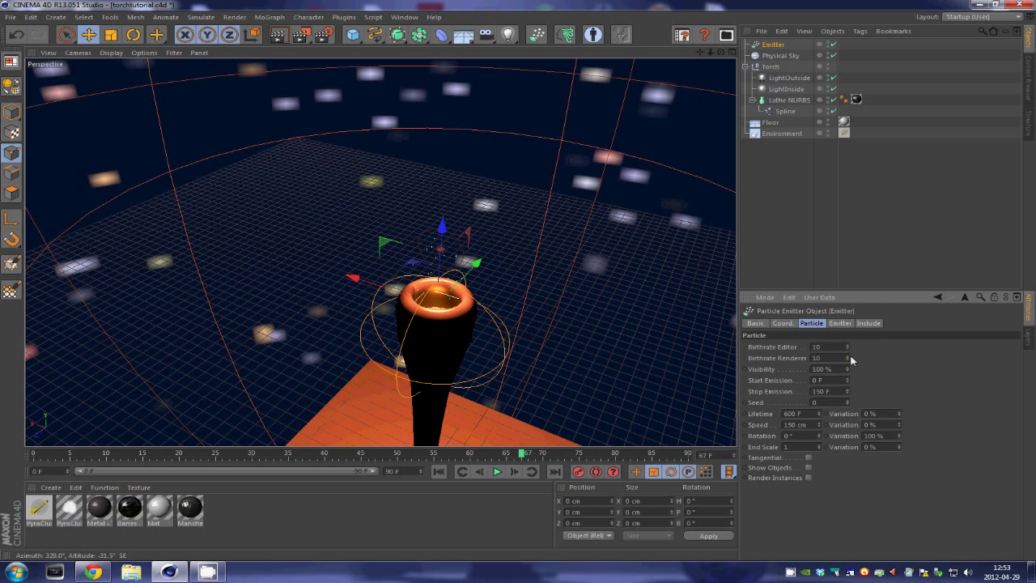
{"action": "double_click", "coordinate": [827, 348]}
{"action": "type", "text": "500"}
{"action": "double_click", "coordinate": [824, 359]}
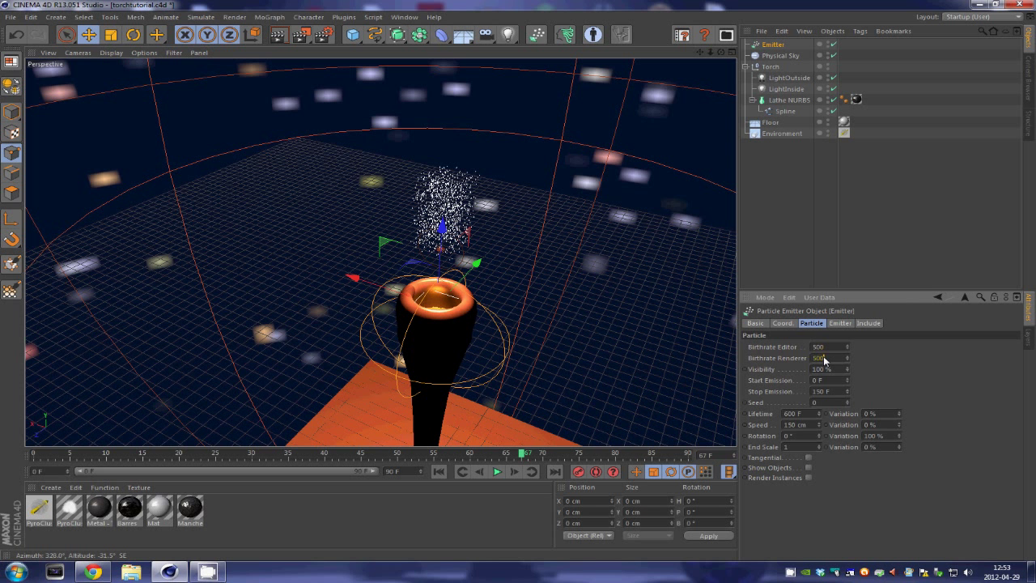
Play the animation to preview the denser particle stream from the torch, stopping at about frame 43.
{"action": "left_click", "coordinate": [496, 471]}
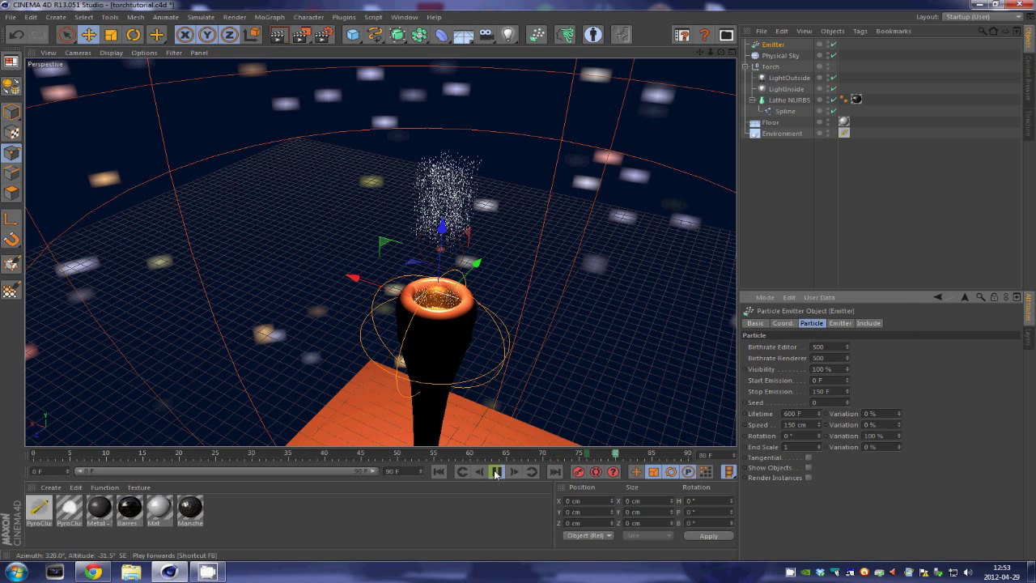
{"action": "left_click", "coordinate": [496, 472]}
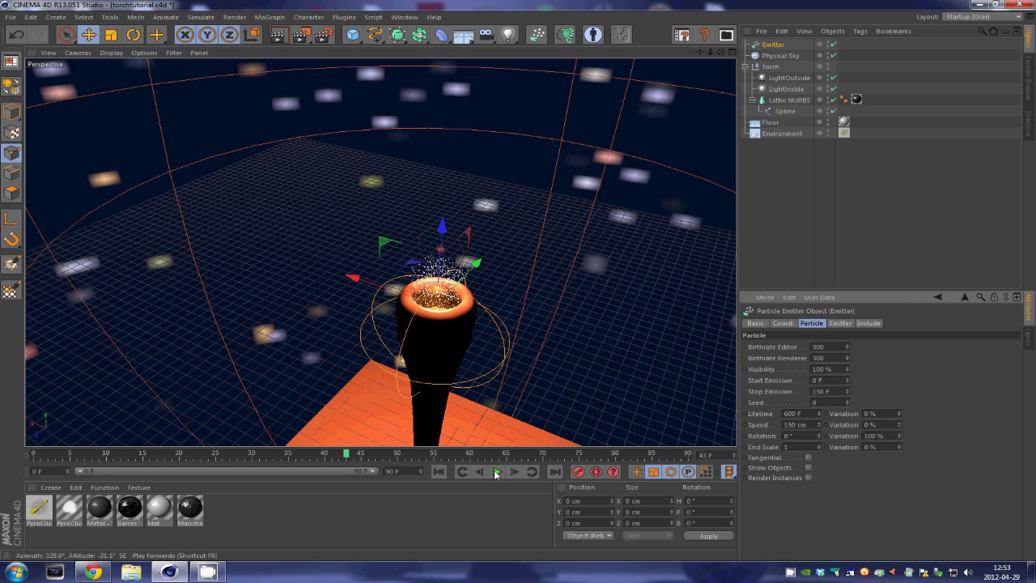
Try a Stop Emission of 99999 F for the emitter and scrub the timeline to about frame 20.
{"action": "double_click", "coordinate": [842, 392]}
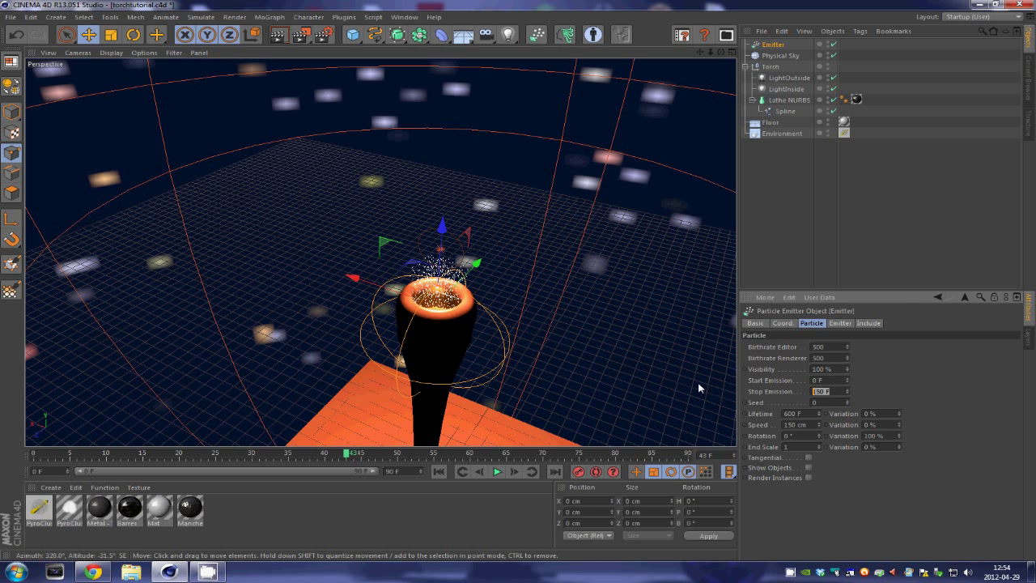
{"action": "type", "text": "99999"}
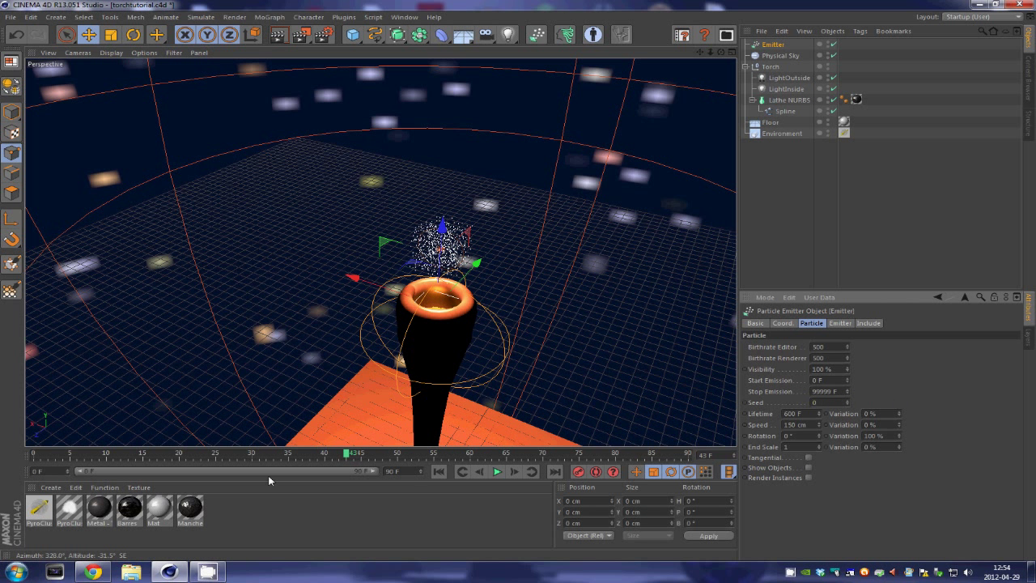
{"action": "left_click", "coordinate": [171, 454]}
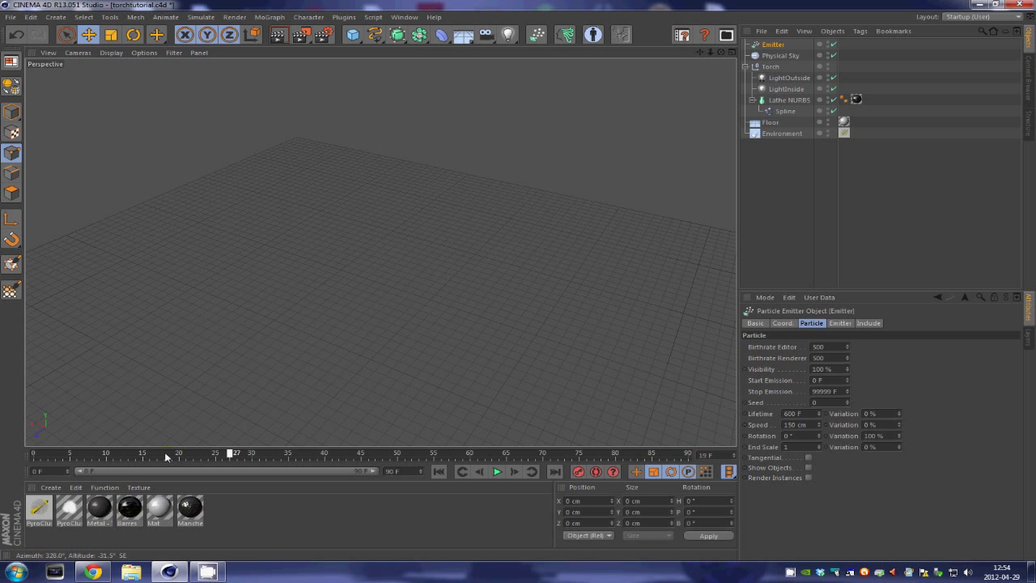
{"action": "left_click_drag", "start_coordinate": [171, 454], "coordinate": [178, 455]}
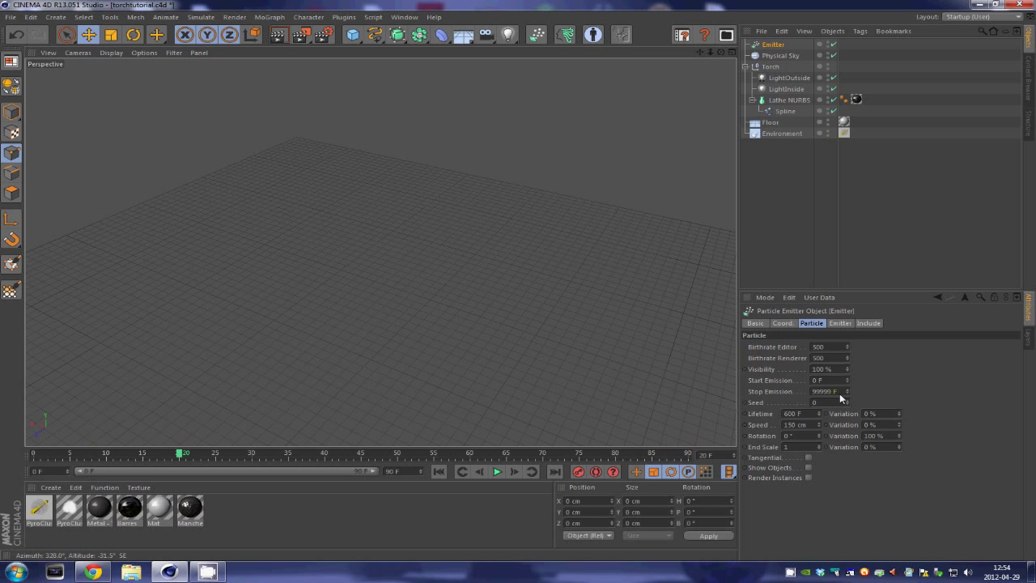
Set the emitter's Stop Emission to 90 F and scrub the timeline to about frame 37.
{"action": "left_click_drag", "start_coordinate": [840, 391], "coordinate": [799, 398]}
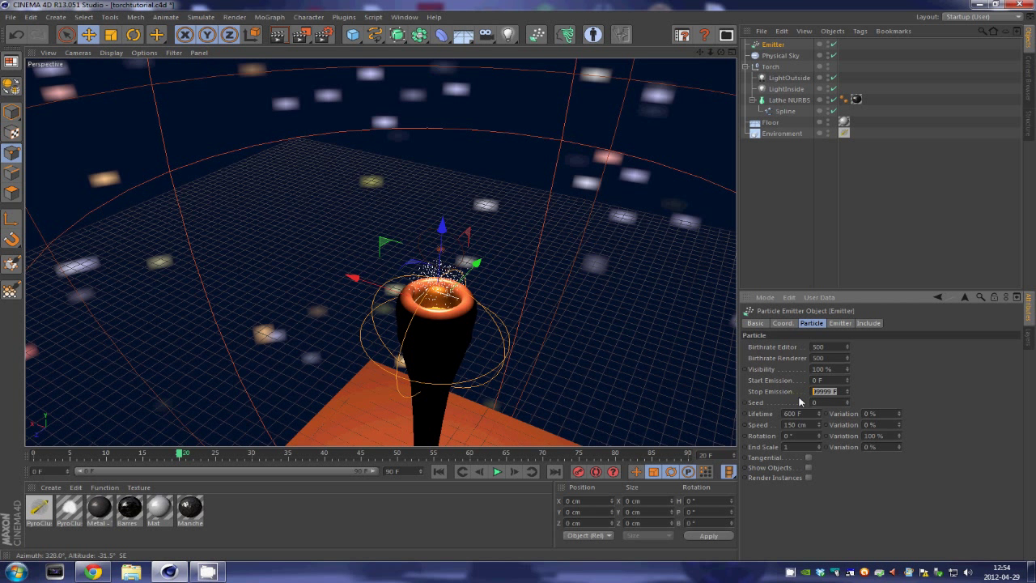
{"action": "type", "text": "9"}
{"action": "left_click_drag", "start_coordinate": [179, 451], "coordinate": [302, 415]}
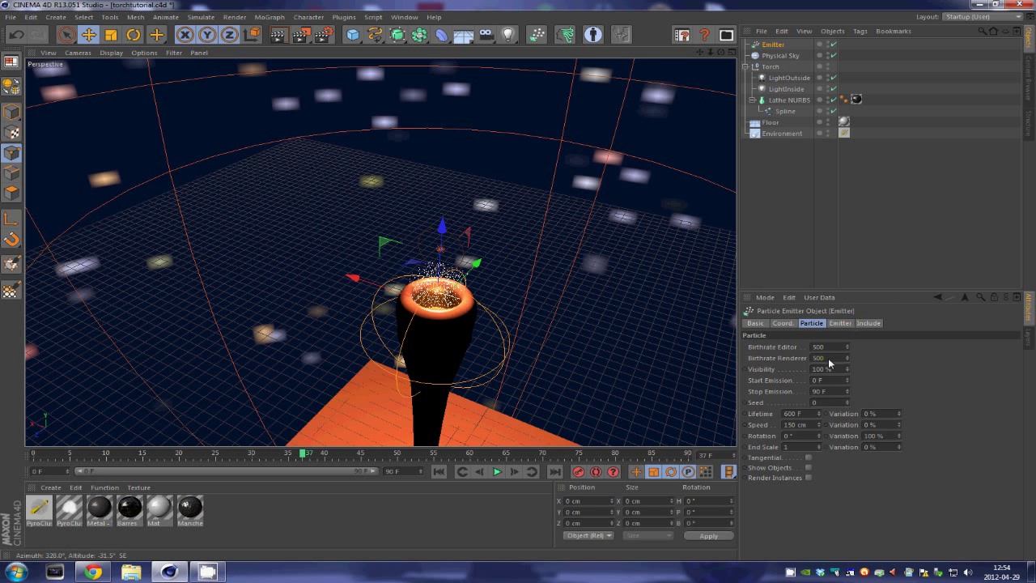
Raise the emitter's particle speed to 449 cm, playing the animation between adjustments to check the height of the stream.
{"action": "left_click", "coordinate": [818, 424]}
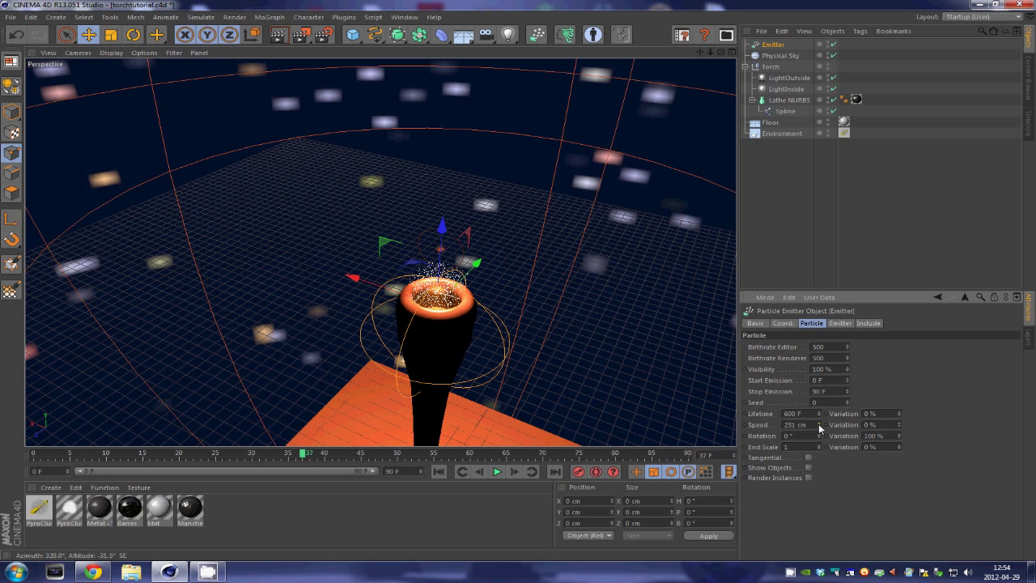
{"action": "left_click_drag", "start_coordinate": [69, 460], "coordinate": [106, 450]}
{"action": "left_click", "coordinate": [496, 471]}
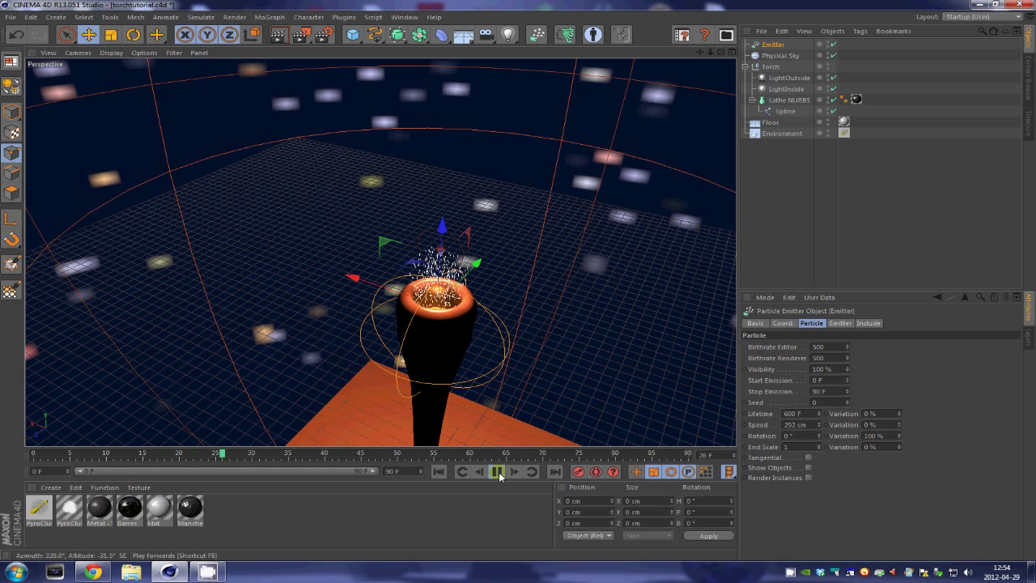
{"action": "left_click", "coordinate": [817, 424]}
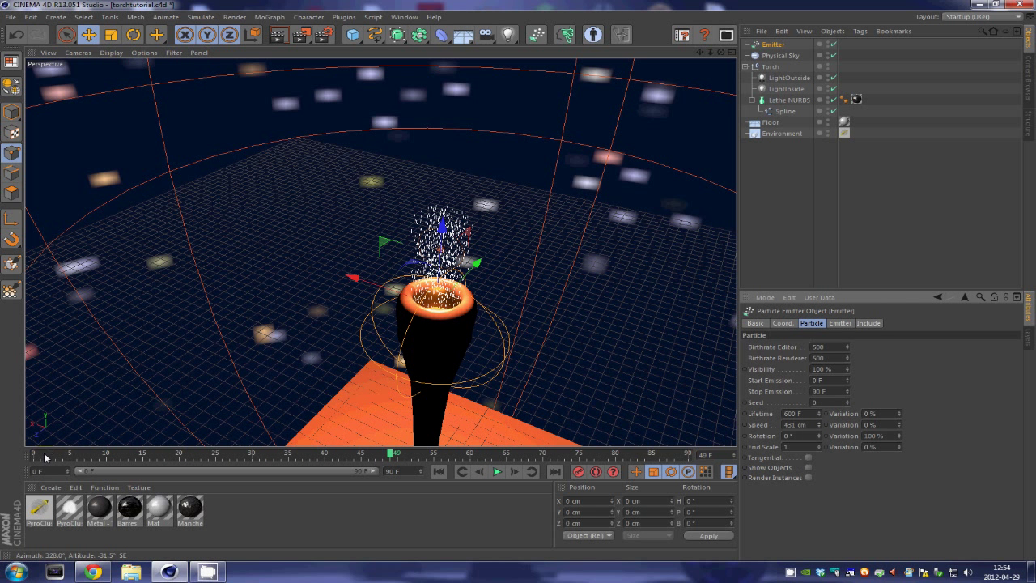
{"action": "left_click", "coordinate": [497, 471]}
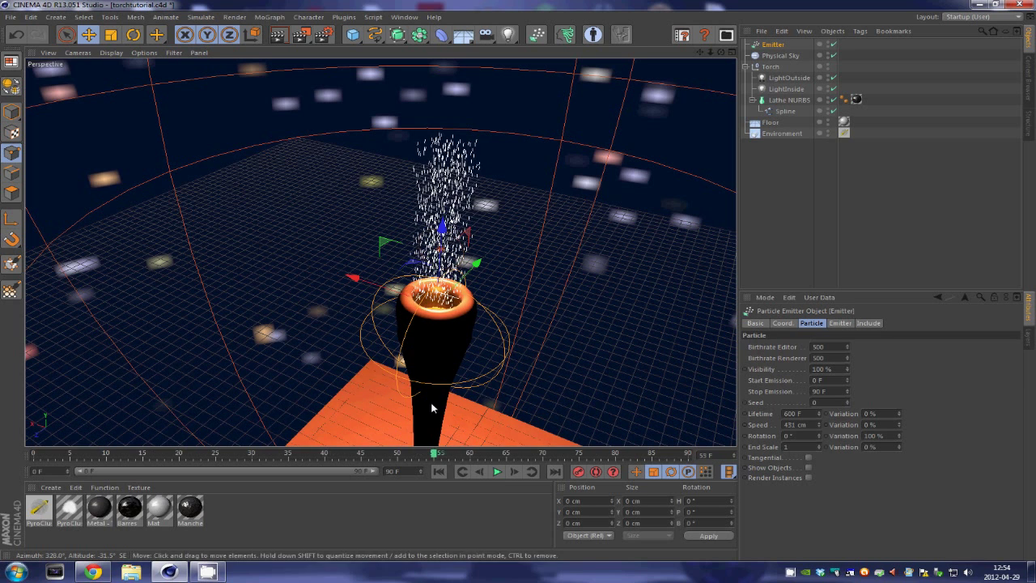
{"action": "left_click", "coordinate": [497, 471]}
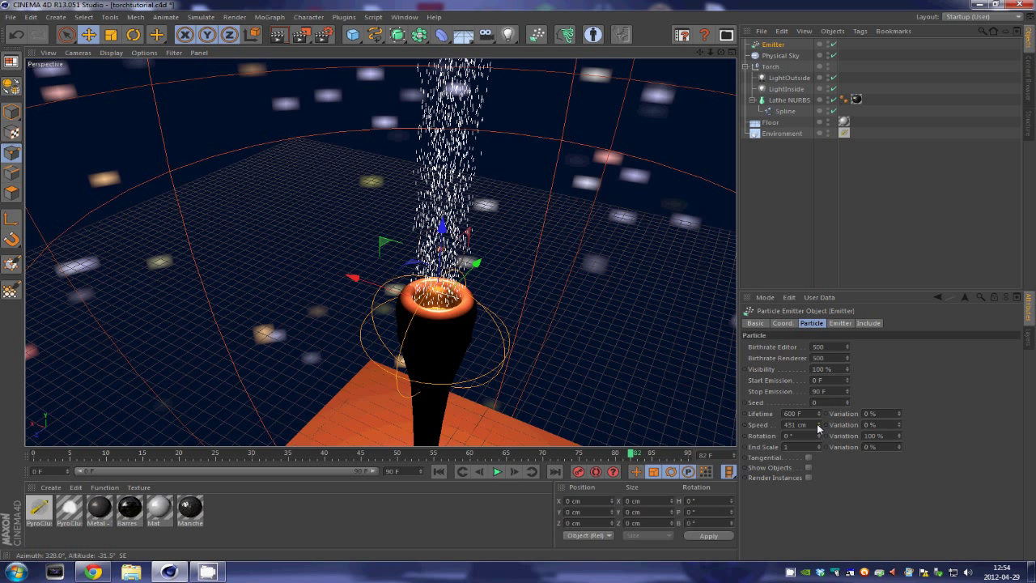
{"action": "left_click_drag", "start_coordinate": [819, 424], "coordinate": [819, 423]}
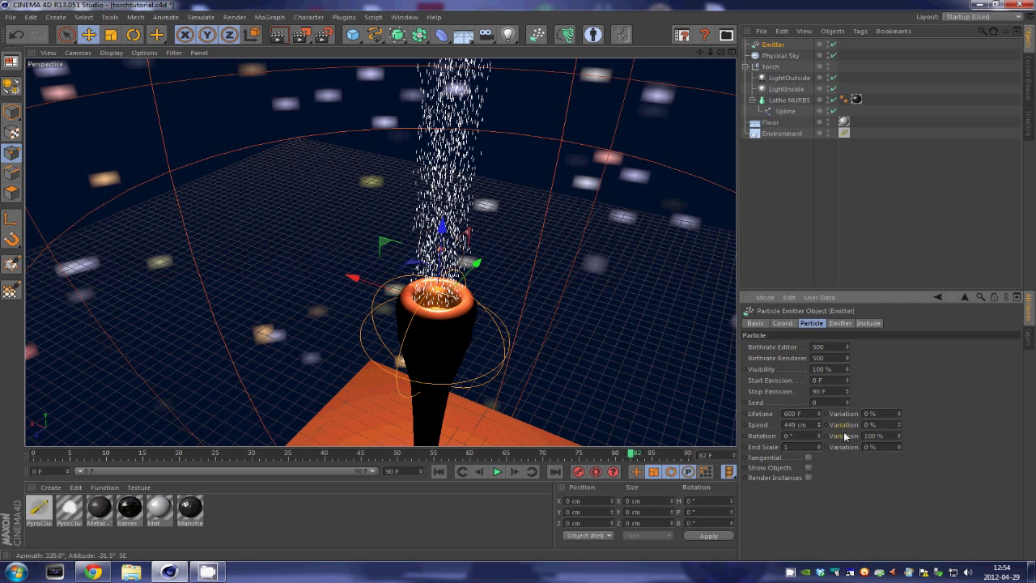
Set the variation of the emitter's speed, lifetime and end scale to 35 % each.
{"action": "left_click_drag", "start_coordinate": [898, 424], "coordinate": [887, 415]}
{"action": "left_click", "coordinate": [893, 426]}
{"action": "type", "text": "35"}
{"action": "left_click", "coordinate": [885, 414]}
{"action": "type", "text": "35"}
{"action": "left_click", "coordinate": [886, 441]}
{"action": "type", "text": "35"}
{"action": "left_click", "coordinate": [937, 473]}
Set the particles' rotation to 24° and end scale to 0.7, and scrub the timeline to about frame 87.
{"action": "left_click", "coordinate": [819, 451]}
{"action": "left_click_drag", "start_coordinate": [818, 446], "coordinate": [819, 458]}
{"action": "left_click_drag", "start_coordinate": [125, 453], "coordinate": [665, 413]}
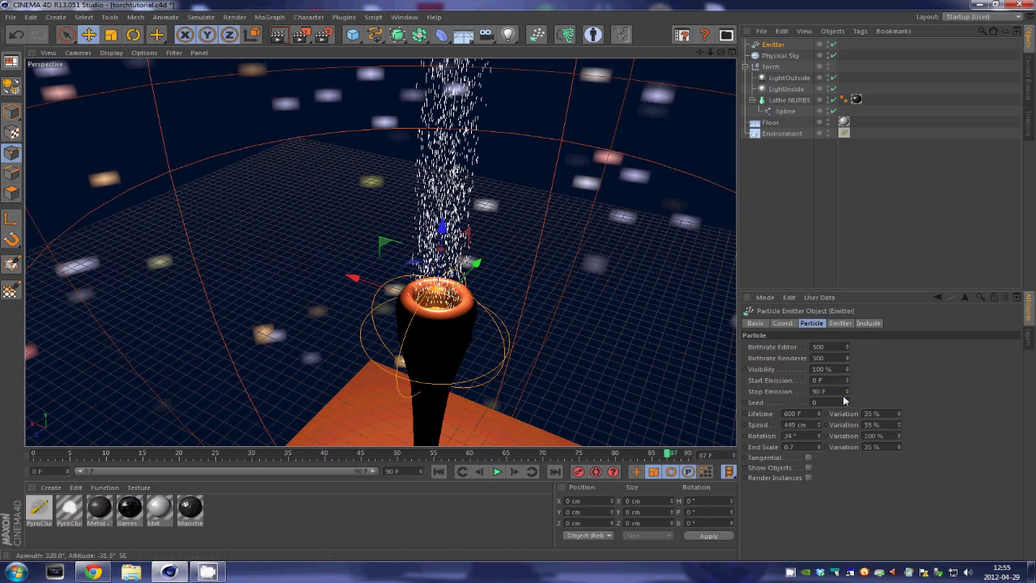
Set the particle lifetime to 50 F and scrub the timeline to check the shorter stream, ending at about frame 51.
{"action": "left_click_drag", "start_coordinate": [807, 414], "coordinate": [639, 413]}
{"action": "right_click_drag", "start_coordinate": [611, 299], "coordinate": [589, 311], "text": "alt"}
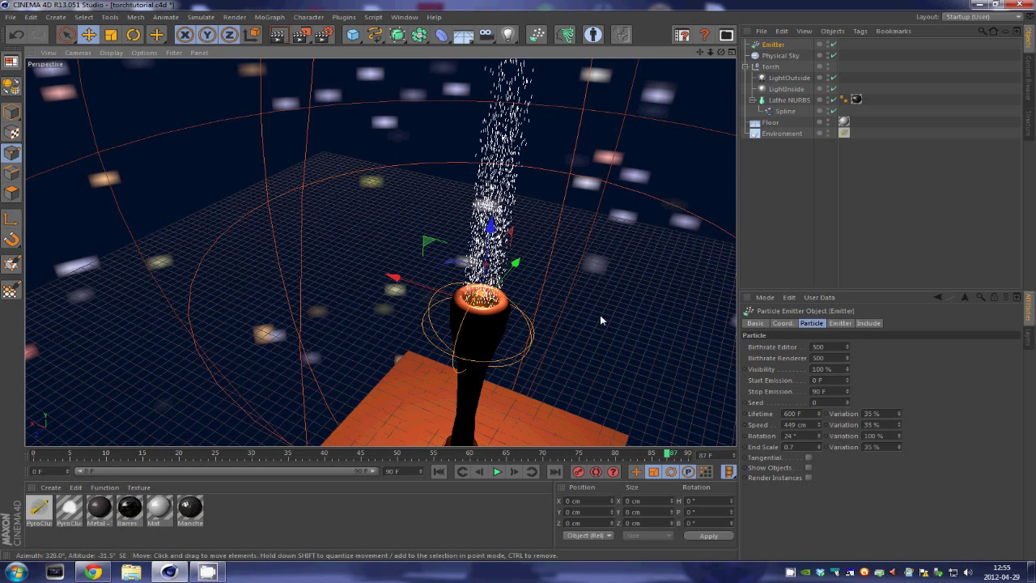
{"action": "left_click", "coordinate": [807, 414]}
{"action": "type", "text": "50"}
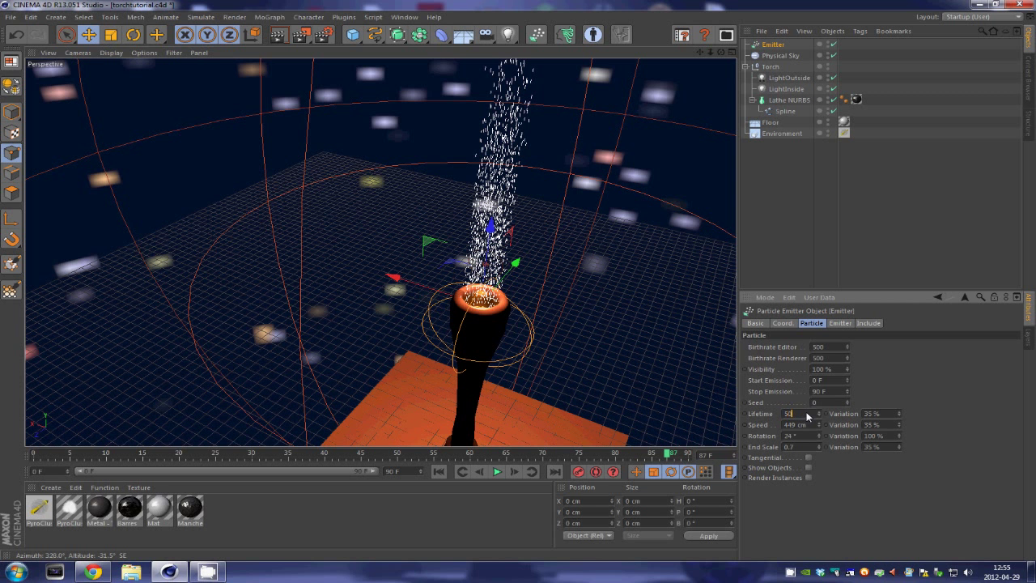
{"action": "left_click_drag", "start_coordinate": [34, 453], "coordinate": [688, 454]}
{"action": "left_click", "coordinate": [805, 457]}
{"action": "left_click_drag", "start_coordinate": [805, 454], "coordinate": [720, 414]}
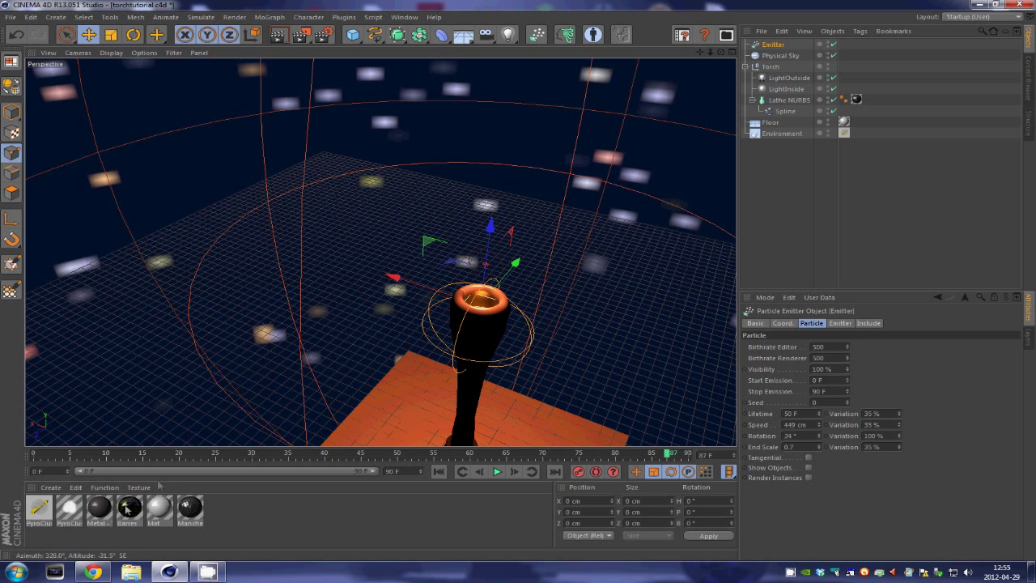
{"action": "mouse_move", "coordinate": [36, 459]}
{"action": "left_mouse_down"}
{"action": "mouse_move", "coordinate": [242, 442]}
{"action": "mouse_move", "coordinate": [405, 449]}
{"action": "left_mouse_up"}
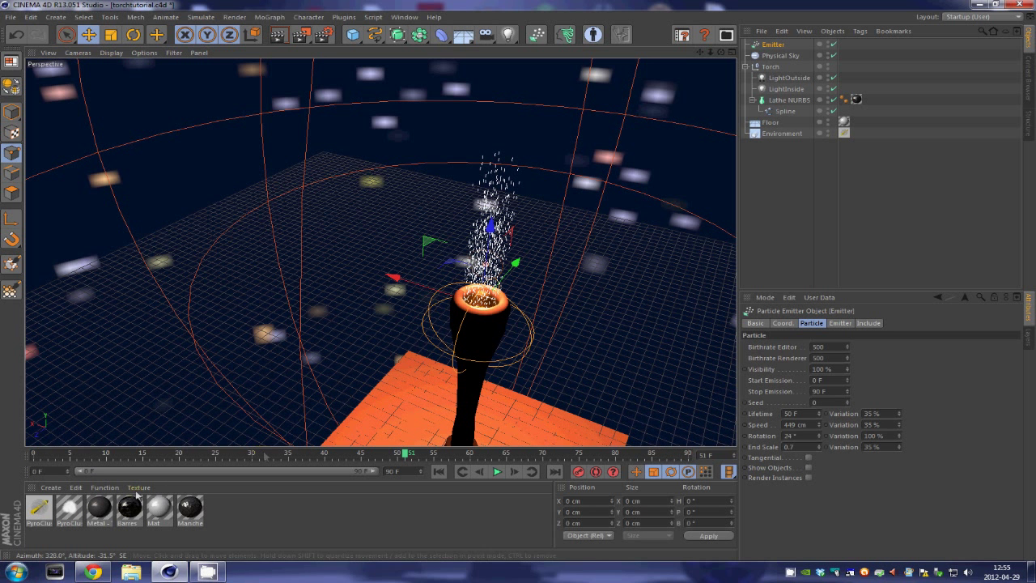
Apply the PyroCluster material to the emitter and render the Perspective view.
{"action": "left_click", "coordinate": [65, 508]}
{"action": "left_click_drag", "start_coordinate": [65, 508], "coordinate": [772, 44]}
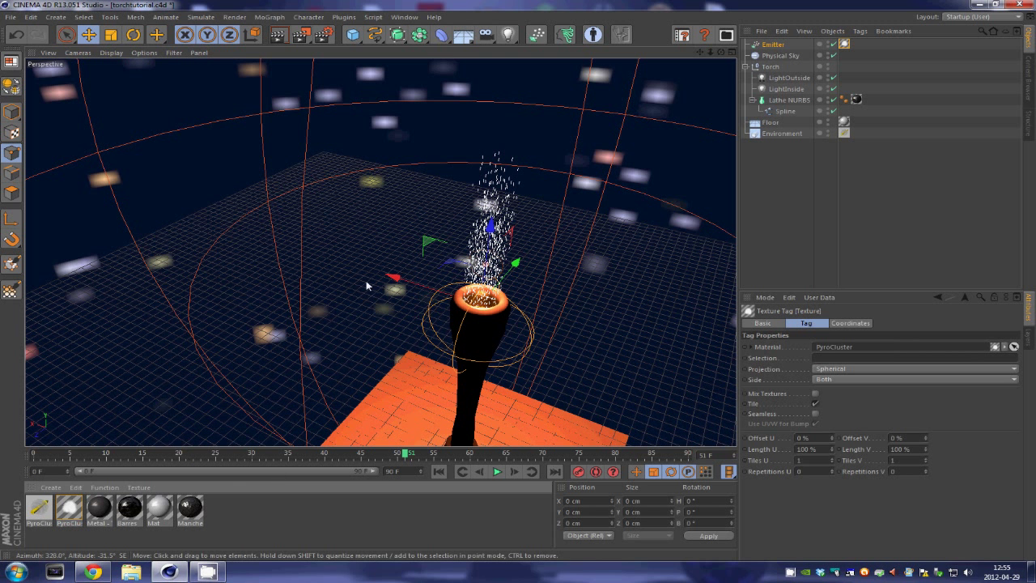
{"action": "key", "text": "ctrl+r"}
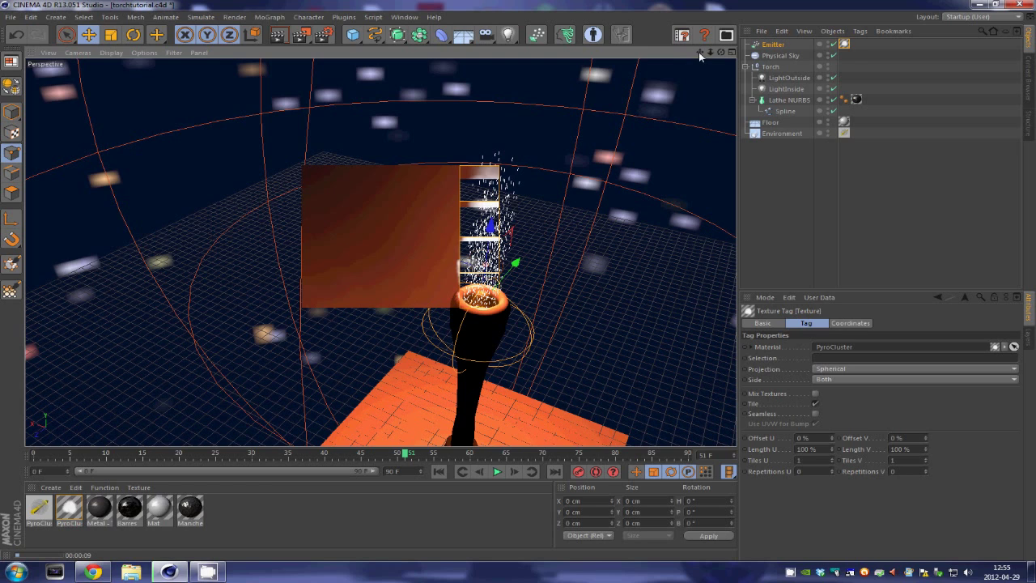
Reframe the Perspective view to show the whole torch and render it again.
{"action": "left_click_drag", "start_coordinate": [699, 53], "coordinate": [607, 55]}
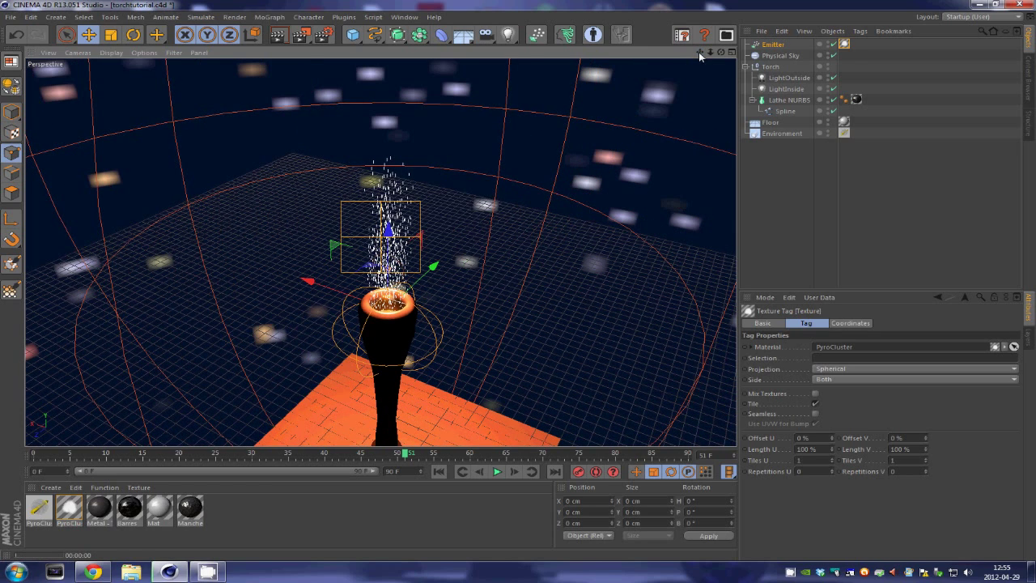
{"action": "left_click_drag", "start_coordinate": [699, 52], "coordinate": [639, 53]}
{"action": "left_click_drag", "start_coordinate": [711, 53], "coordinate": [708, 57]}
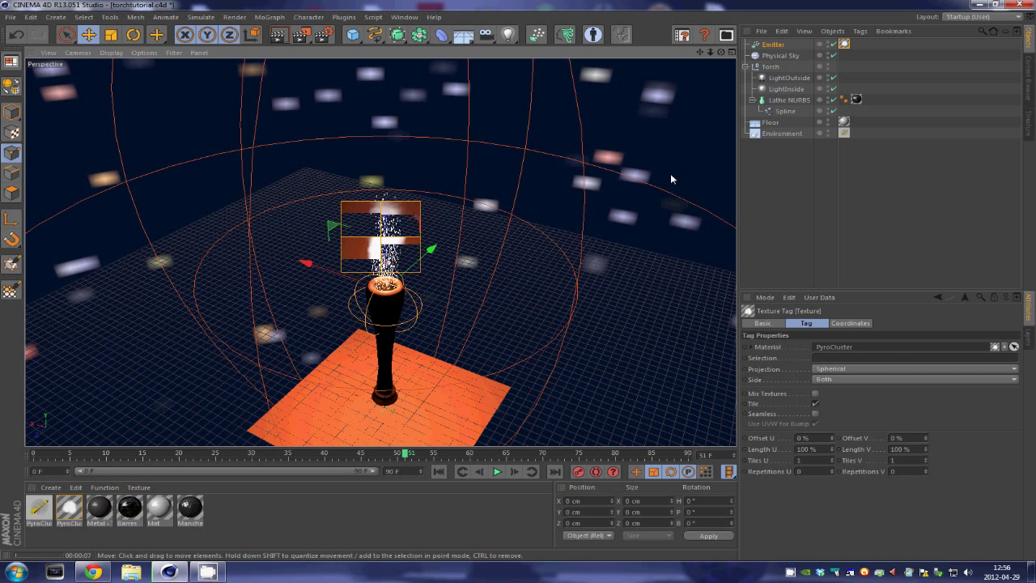
{"action": "left_click", "coordinate": [210, 572]}
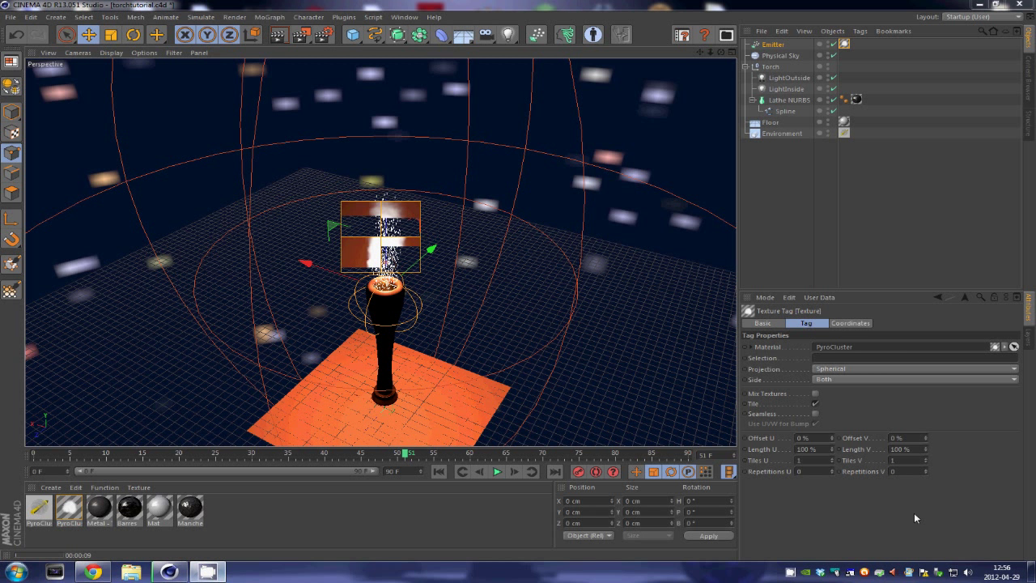
{"action": "left_click", "coordinate": [791, 572]}
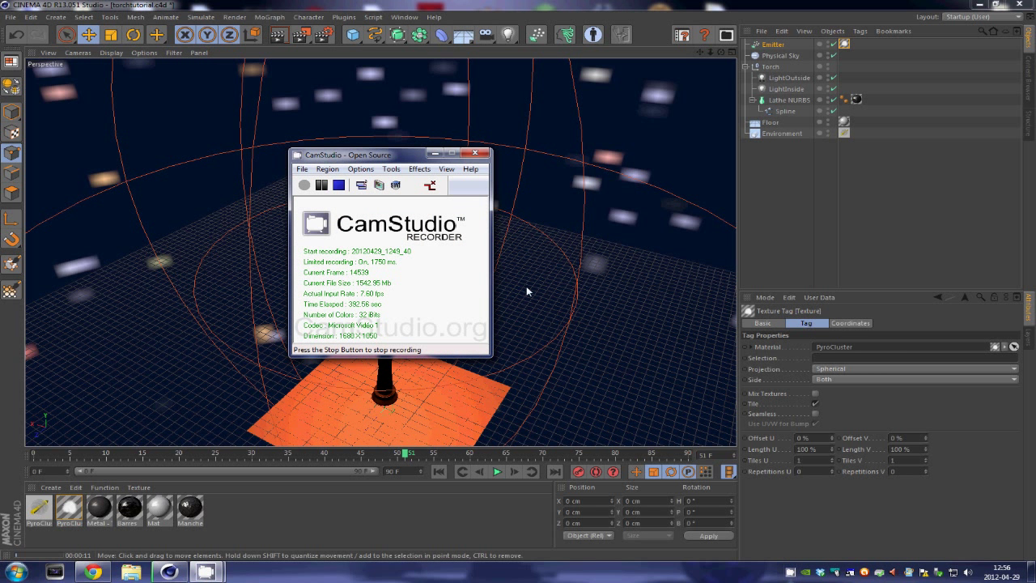
{"action": "left_click", "coordinate": [438, 154]}
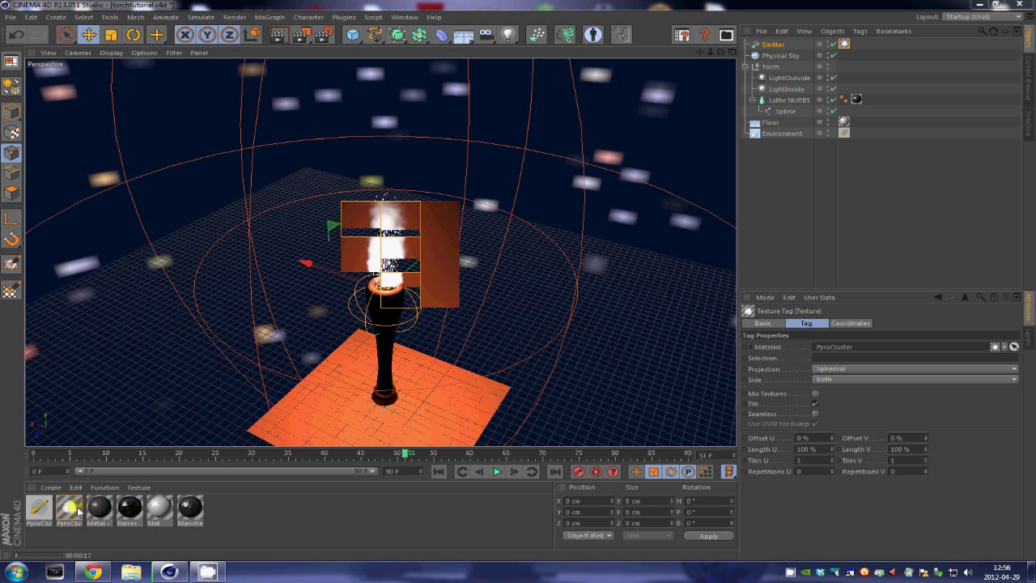
Examine the settings of the Environment object and its VolumeTracer tag, and of the emitter and its PyroCluster tag.
{"action": "left_click", "coordinate": [844, 134]}
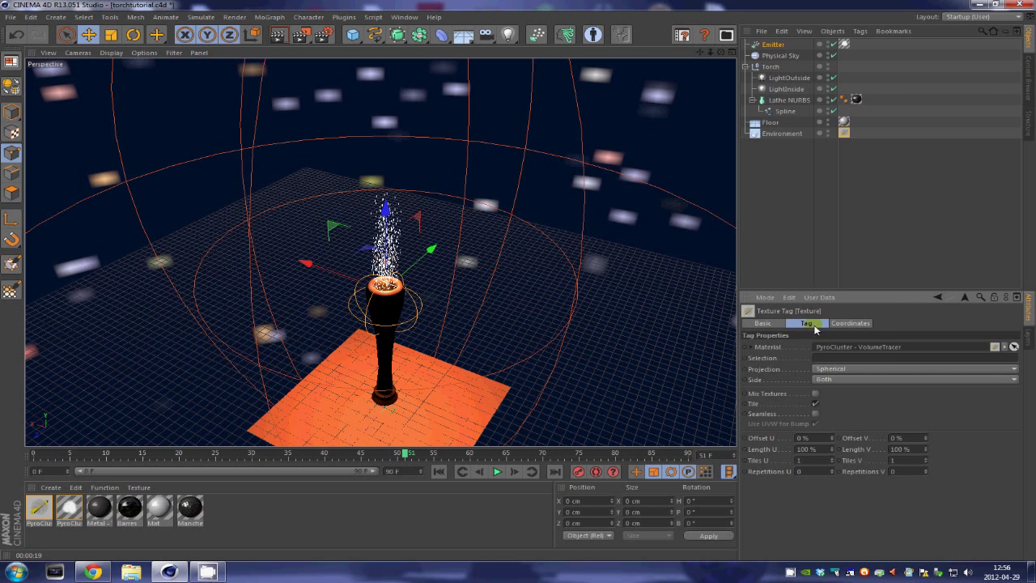
{"action": "left_click", "coordinate": [764, 323]}
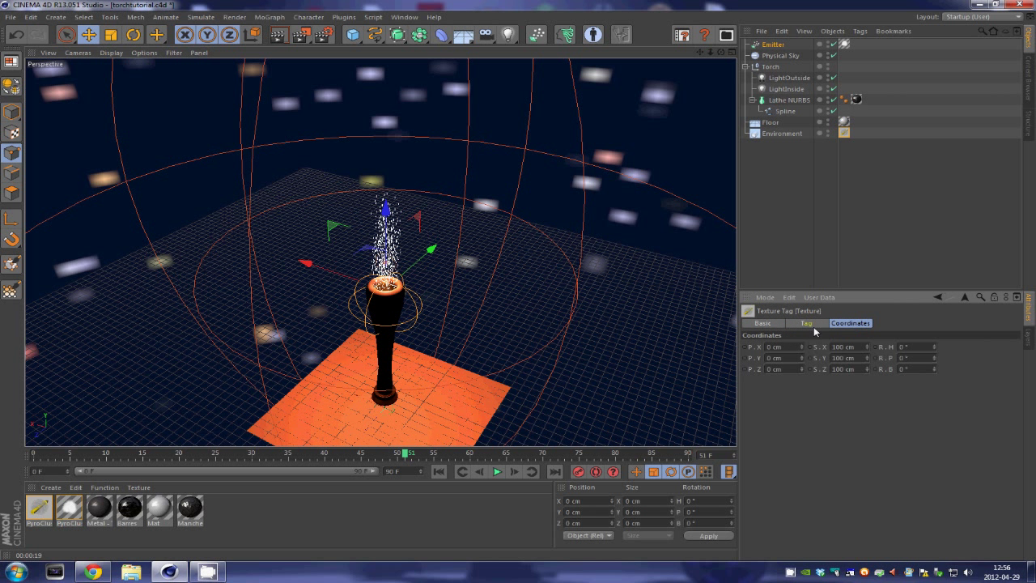
{"action": "left_click", "coordinate": [807, 326]}
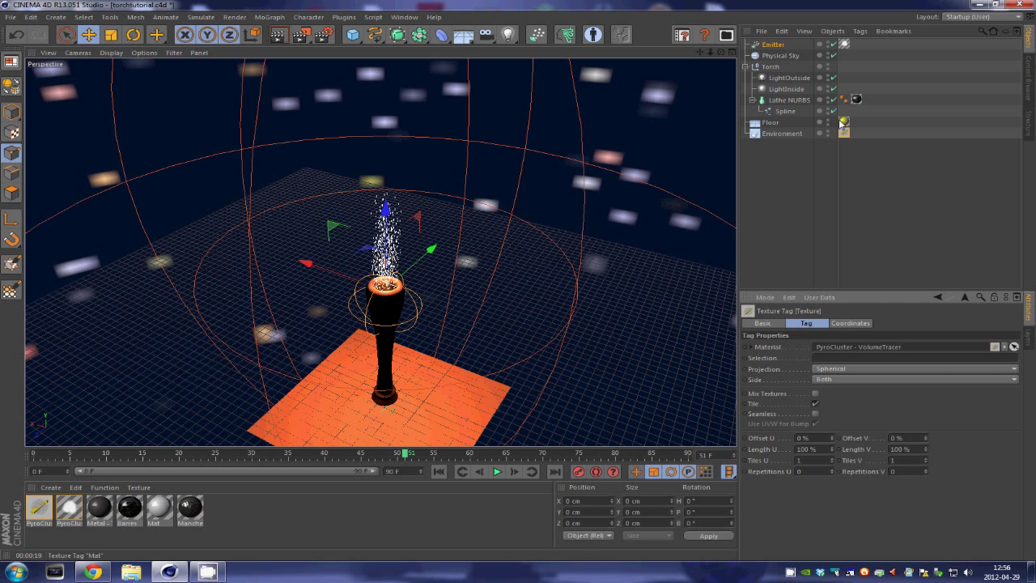
{"action": "left_click", "coordinate": [795, 133]}
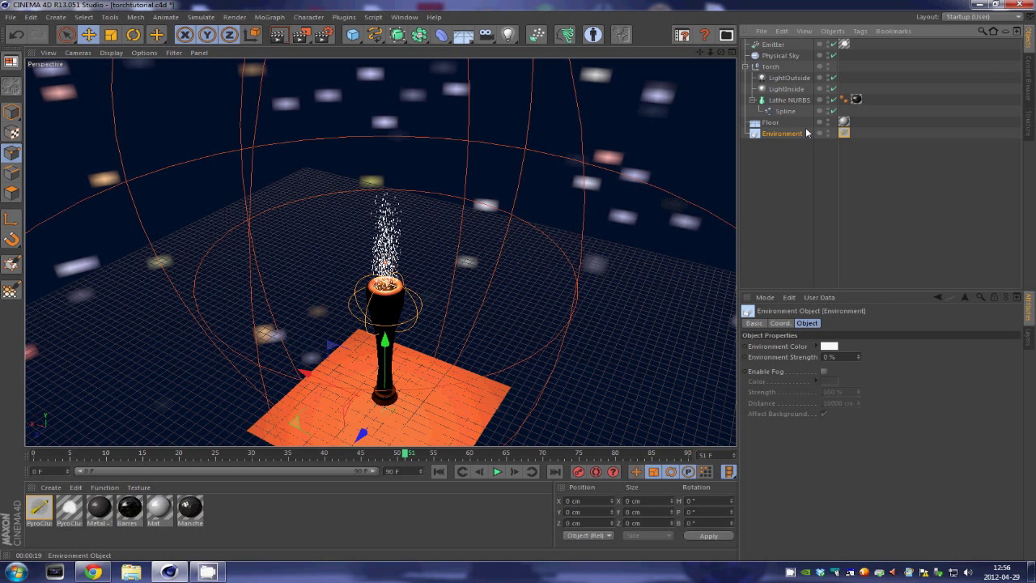
{"action": "left_click", "coordinate": [779, 323]}
{"action": "left_click", "coordinate": [809, 324]}
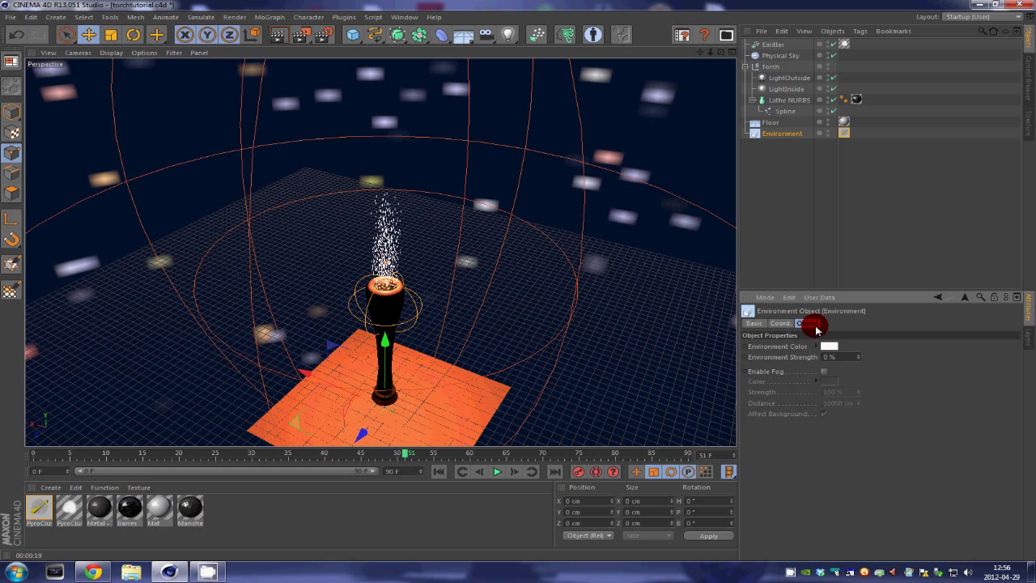
{"action": "left_click", "coordinate": [843, 44]}
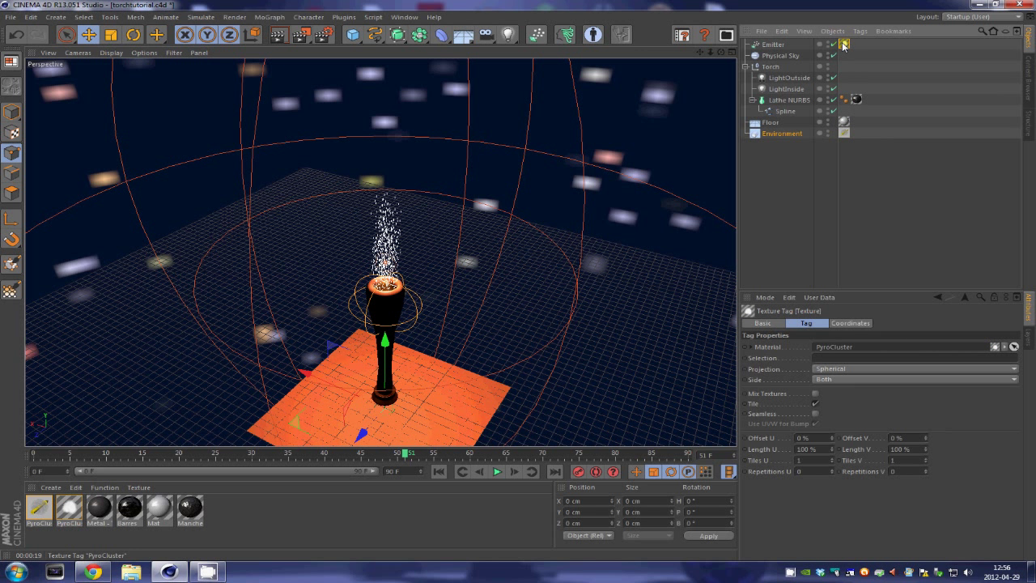
{"action": "left_click", "coordinate": [780, 46]}
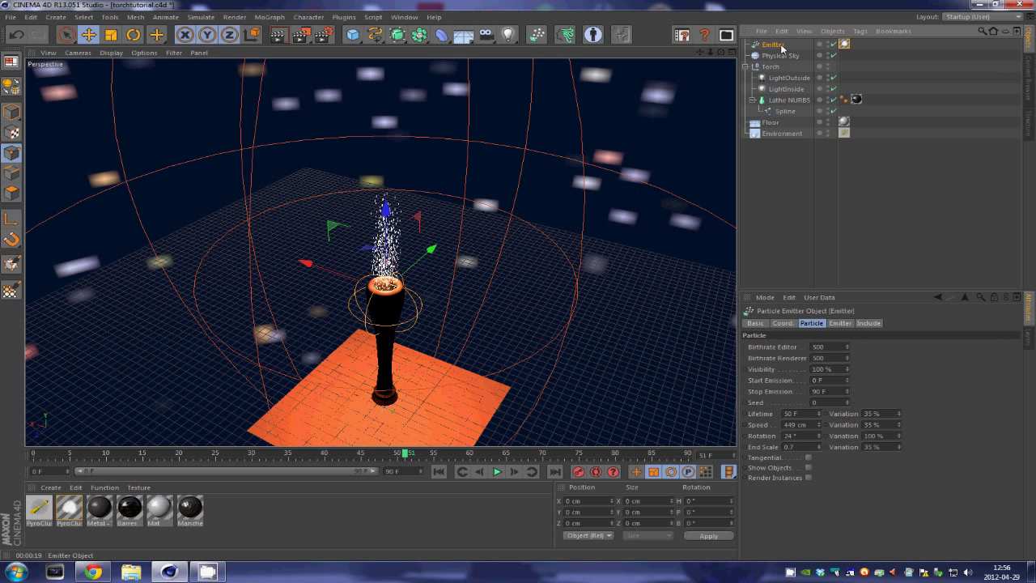
{"action": "left_click", "coordinate": [841, 323]}
{"action": "left_click", "coordinate": [868, 323]}
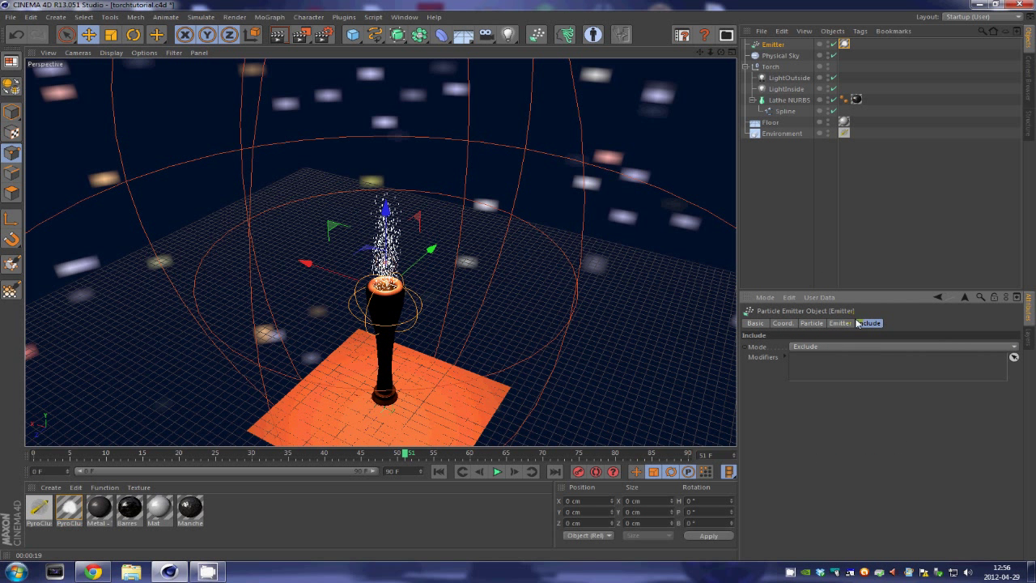
{"action": "left_click", "coordinate": [824, 323]}
{"action": "left_click", "coordinate": [784, 323]}
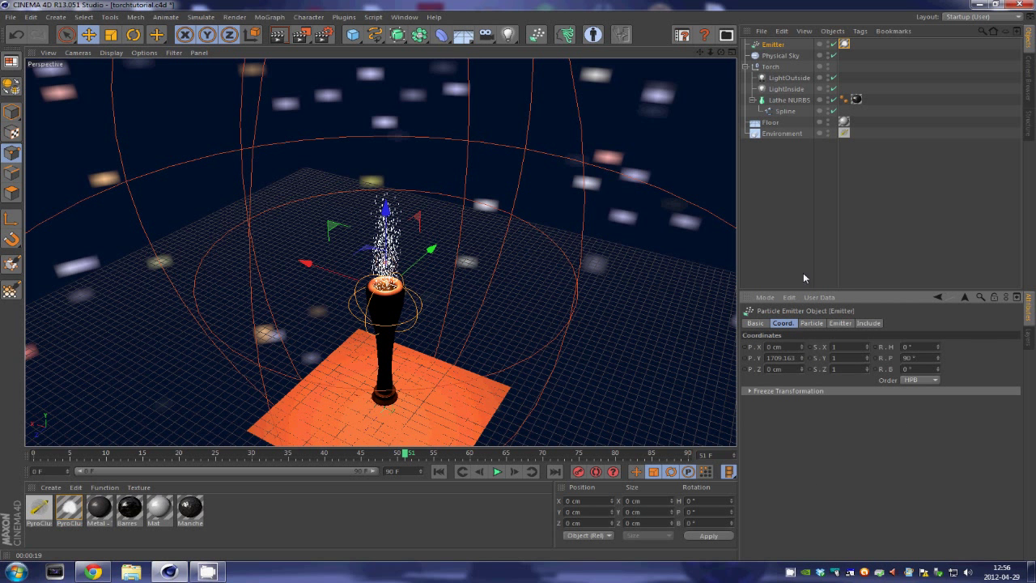
Check the VolumeTracer tag on the Environment object and open the PyroCluster material for editing.
{"action": "left_click", "coordinate": [844, 132]}
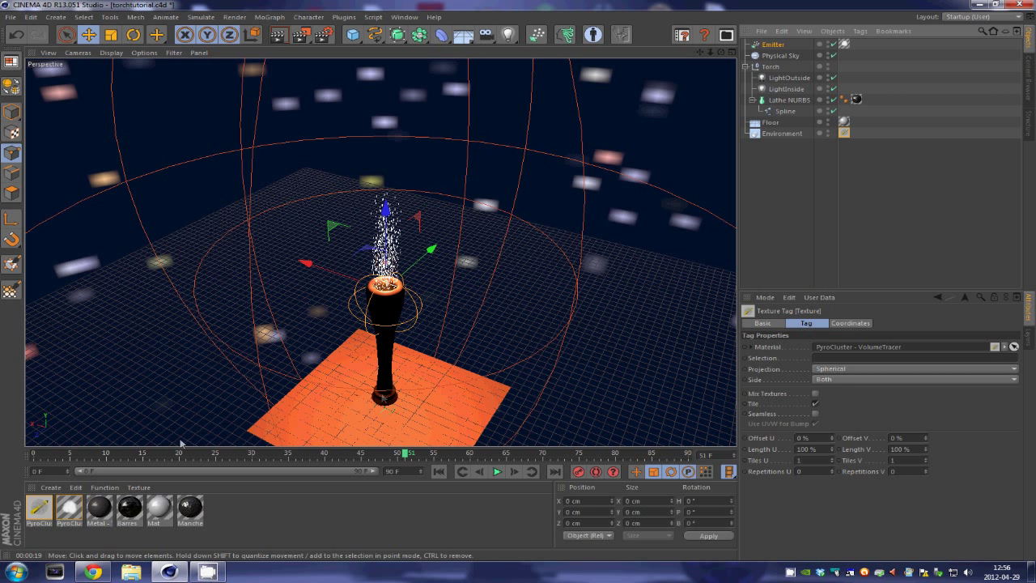
{"action": "double_click", "coordinate": [69, 508]}
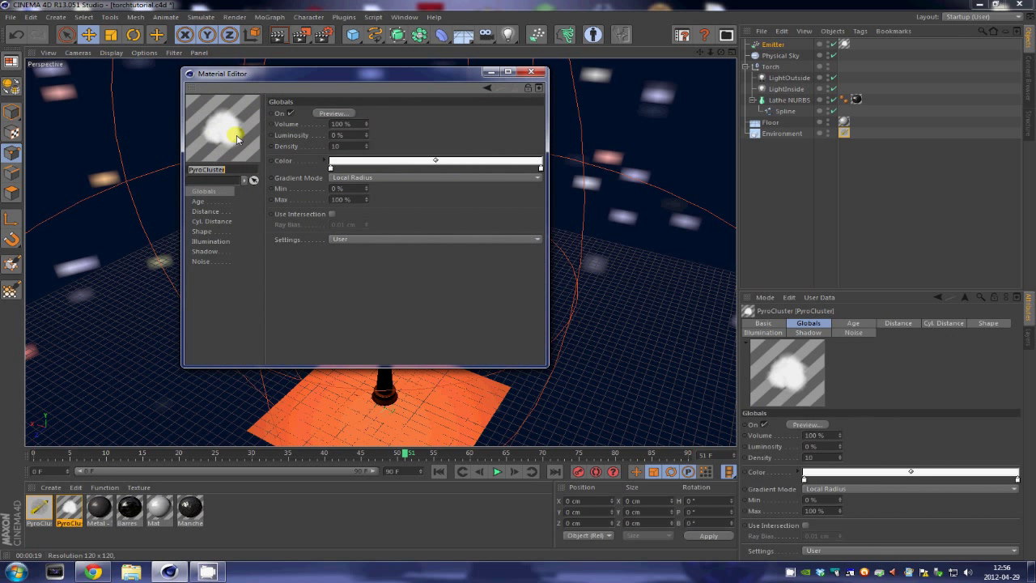
{"action": "left_click", "coordinate": [207, 571]}
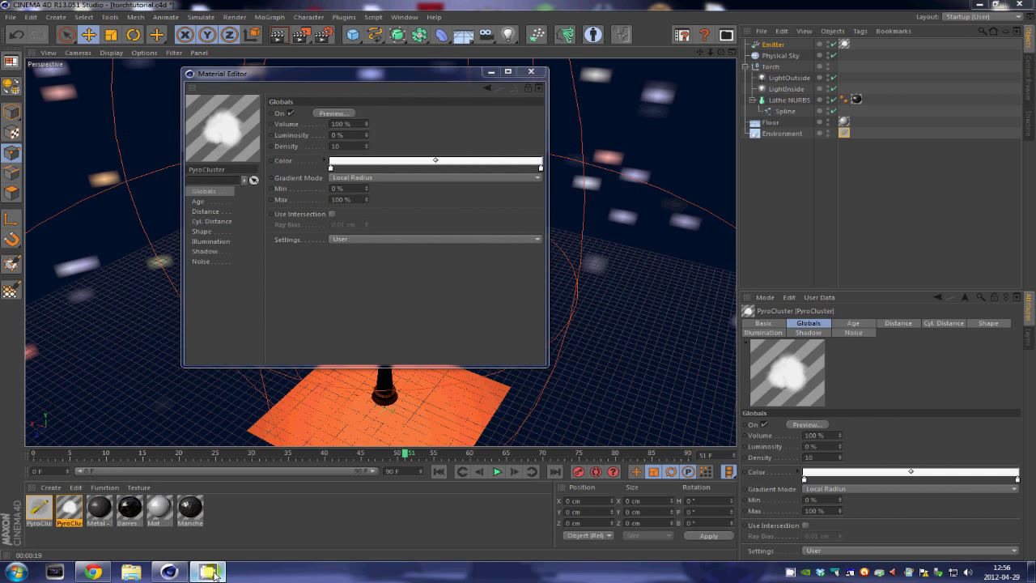
{"action": "left_click", "coordinate": [207, 572]}
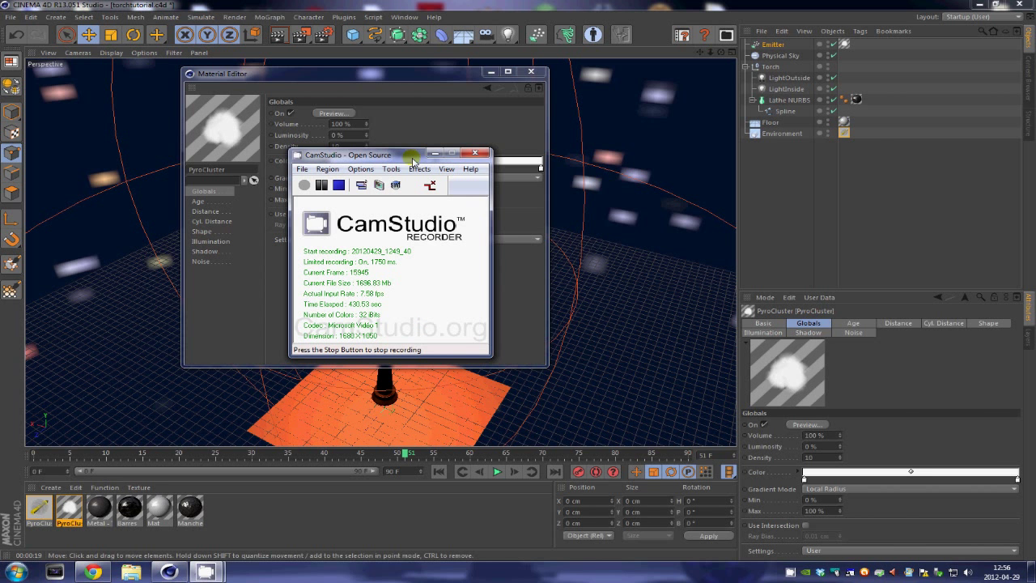
{"action": "left_click_drag", "start_coordinate": [409, 156], "coordinate": [909, 394]}
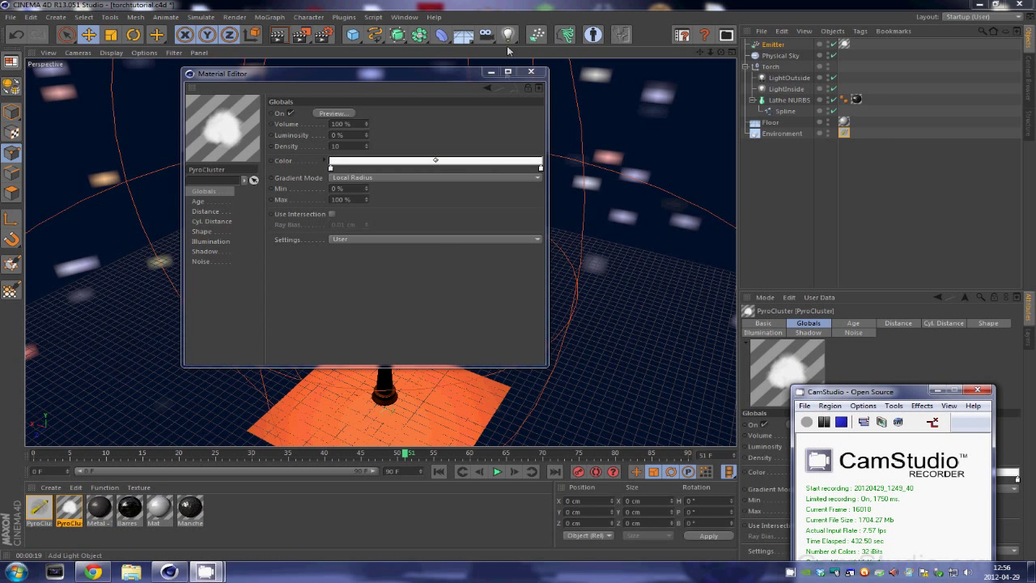
Minimise the Material Editor and review the Environment's VolumeTracer tag, the Emitter and its PyroCluster tag.
{"action": "left_click", "coordinate": [490, 72]}
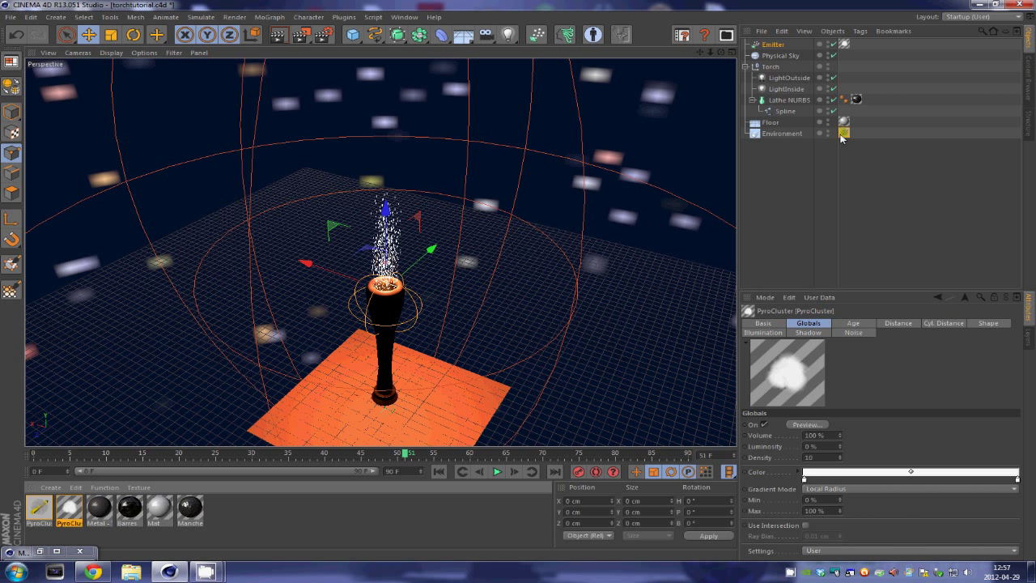
{"action": "left_click", "coordinate": [845, 122]}
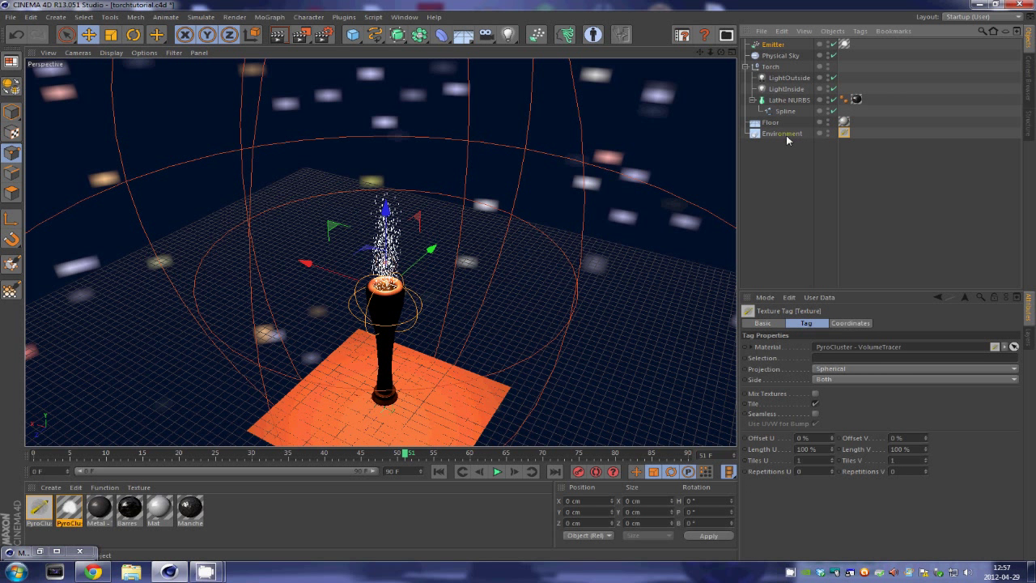
{"action": "left_click", "coordinate": [785, 134]}
{"action": "left_click", "coordinate": [777, 46]}
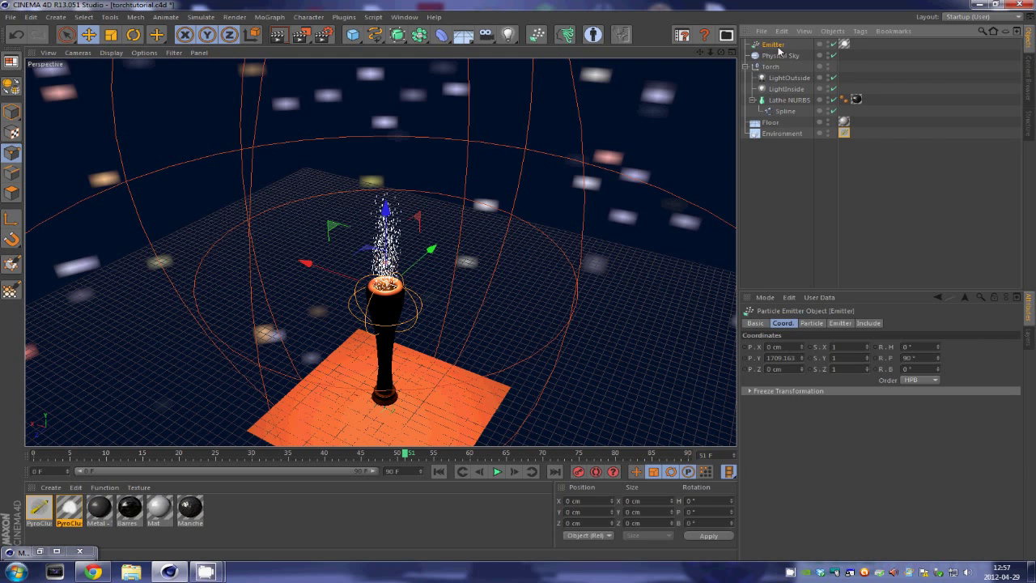
{"action": "left_click", "coordinate": [844, 44]}
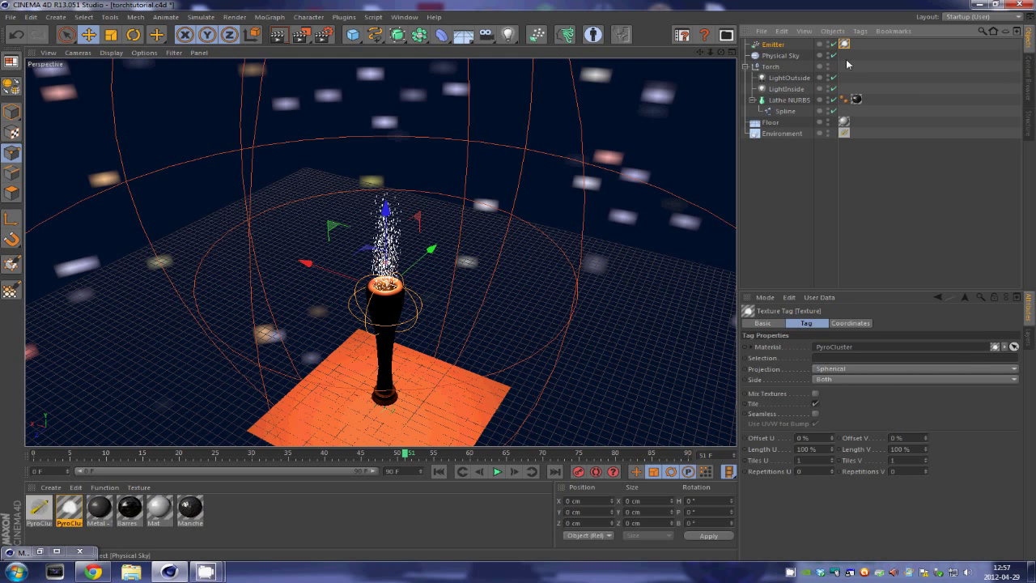
Render the Perspective view from farther away, with the torch and more of the surrounding floor in frame.
{"action": "left_click_drag", "start_coordinate": [710, 53], "coordinate": [502, 283]}
{"action": "key", "text": "ctrl+r"}
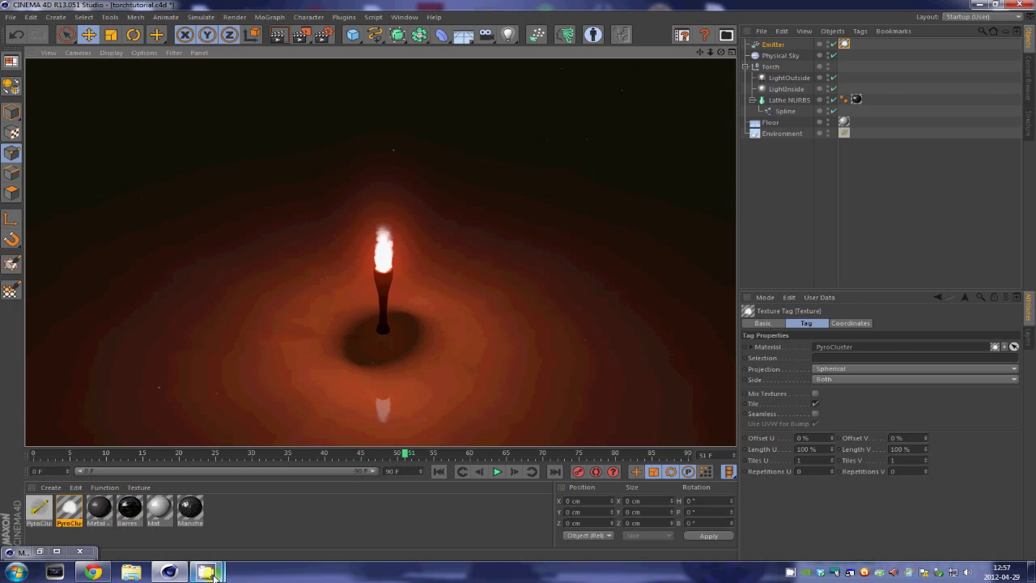
{"action": "mouse_move", "coordinate": [218, 571]}
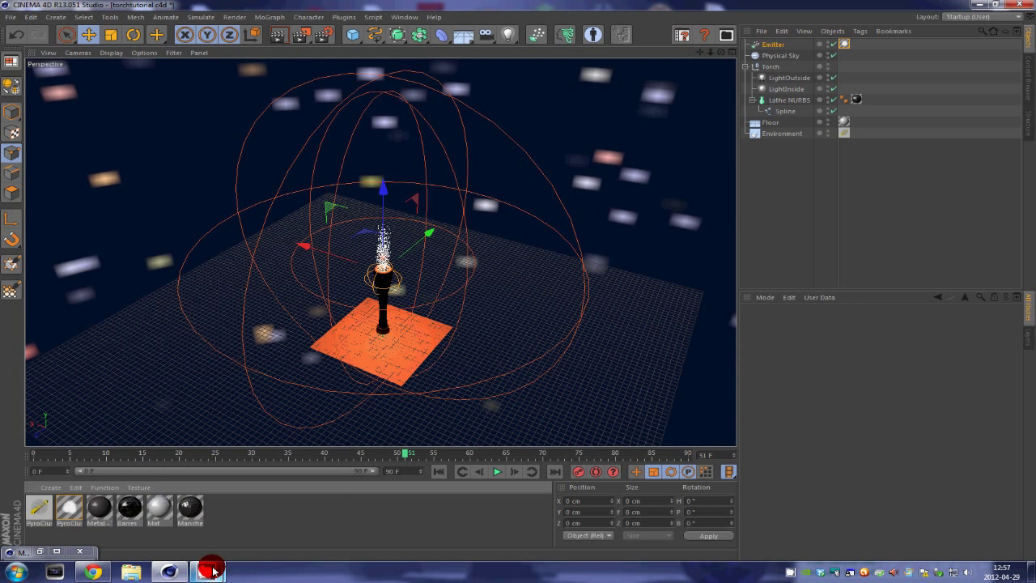